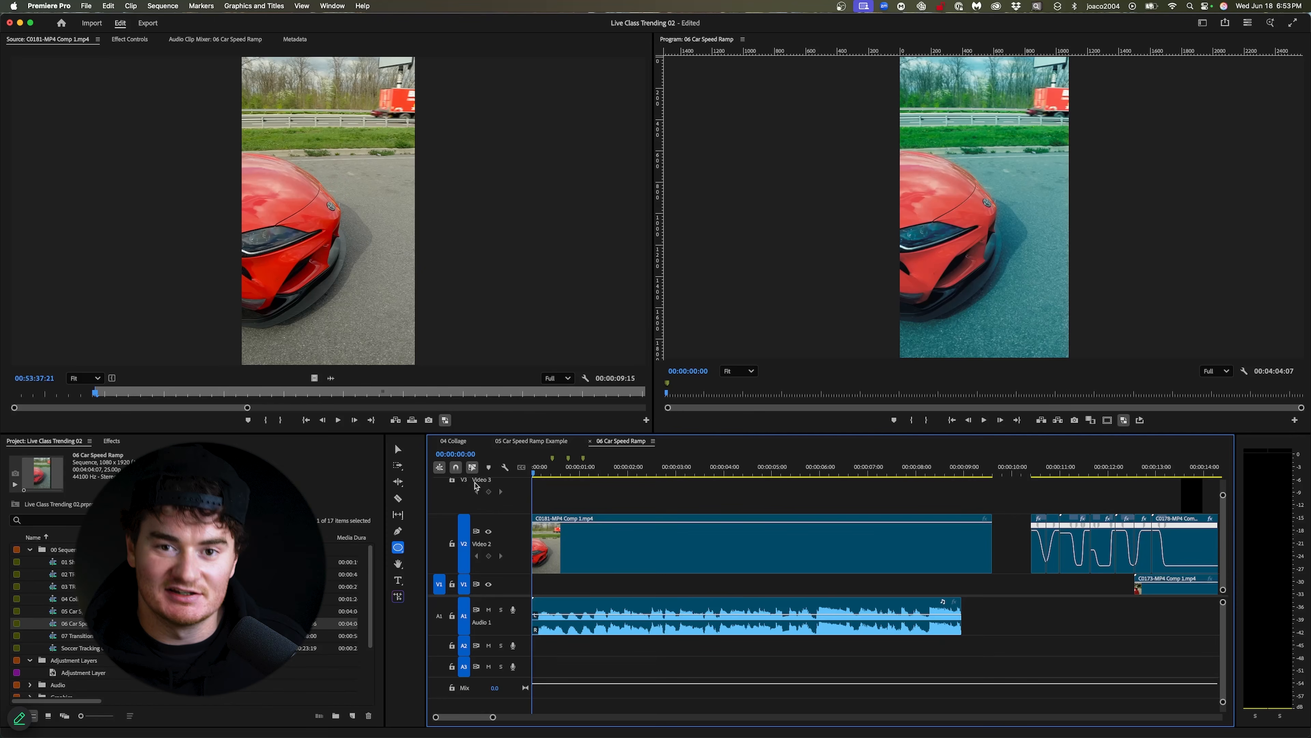
Step: Place the playhead at 00:00:06:24, where the red car faces the camera head-on
scroll(474, 482, up, 1)
drag(671, 468, 856, 471)
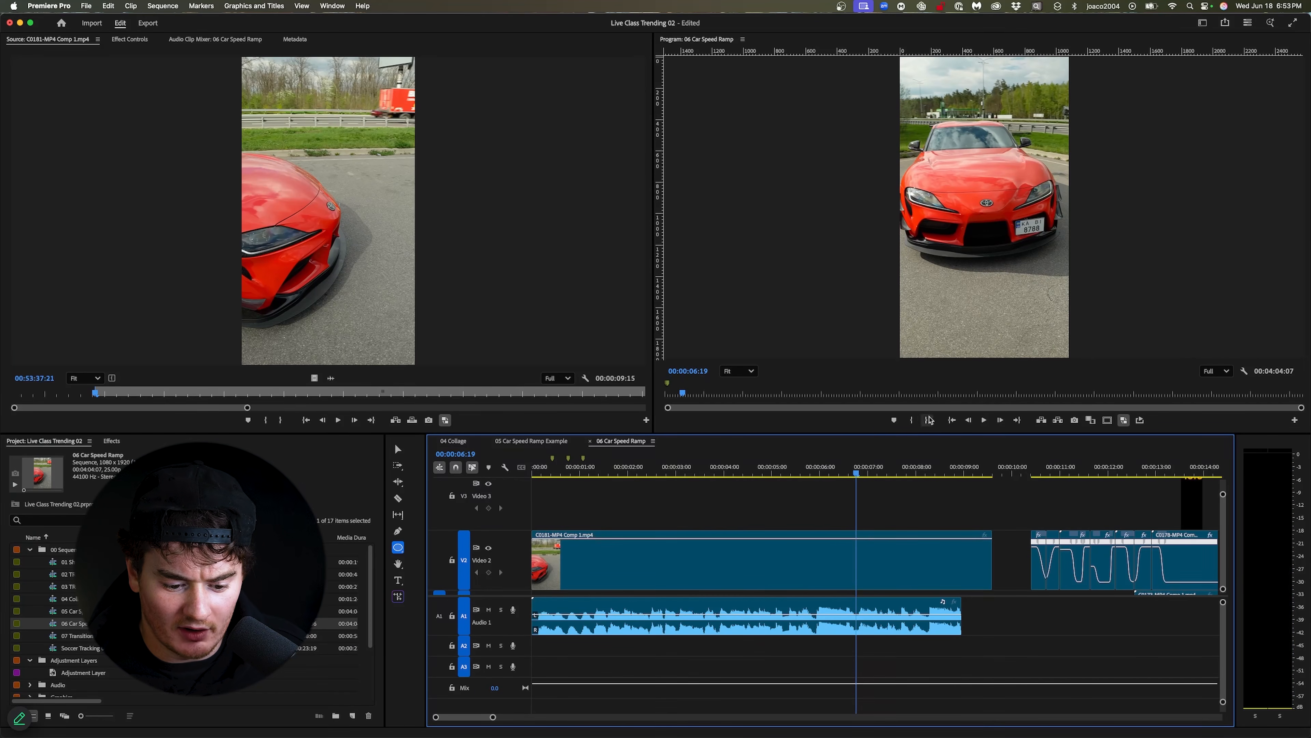
click(865, 473)
drag(866, 472, 866, 472)
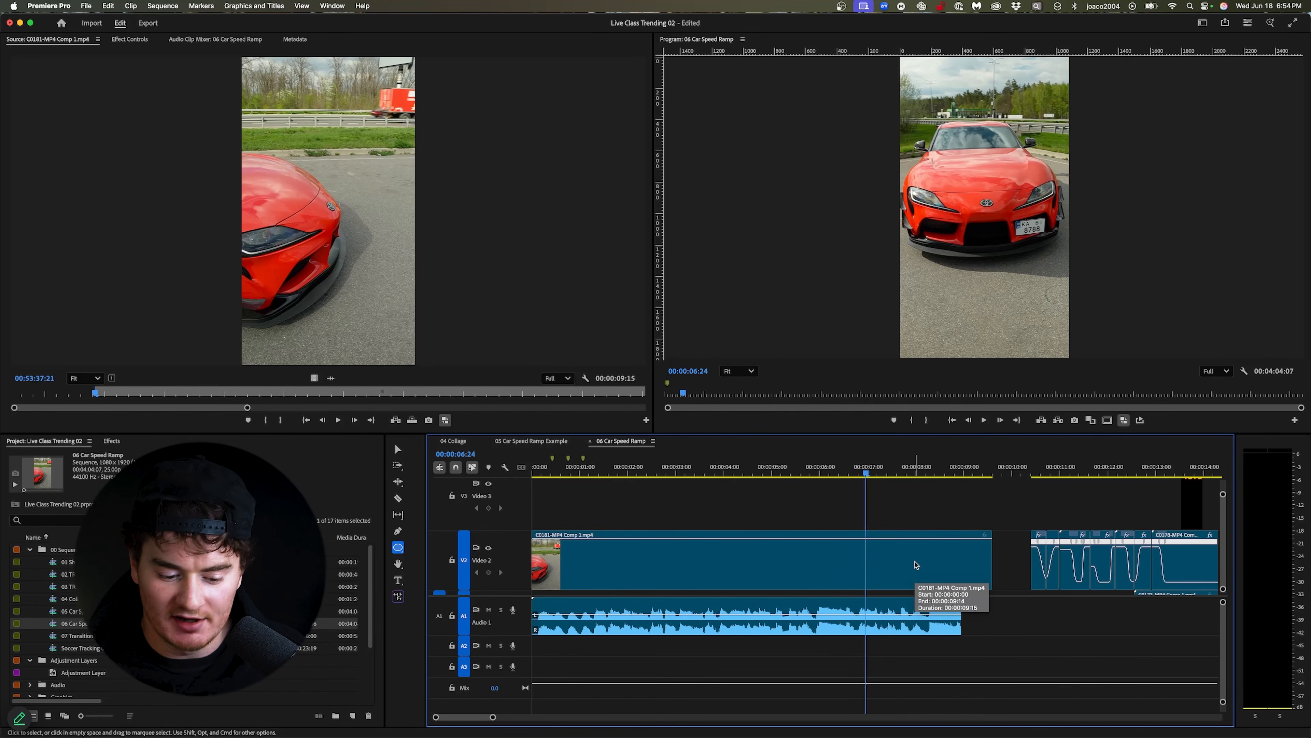
Step: Display the Time Remapping Speed keyframe line on the first C0181 clip on Video 2
right_click(905, 564)
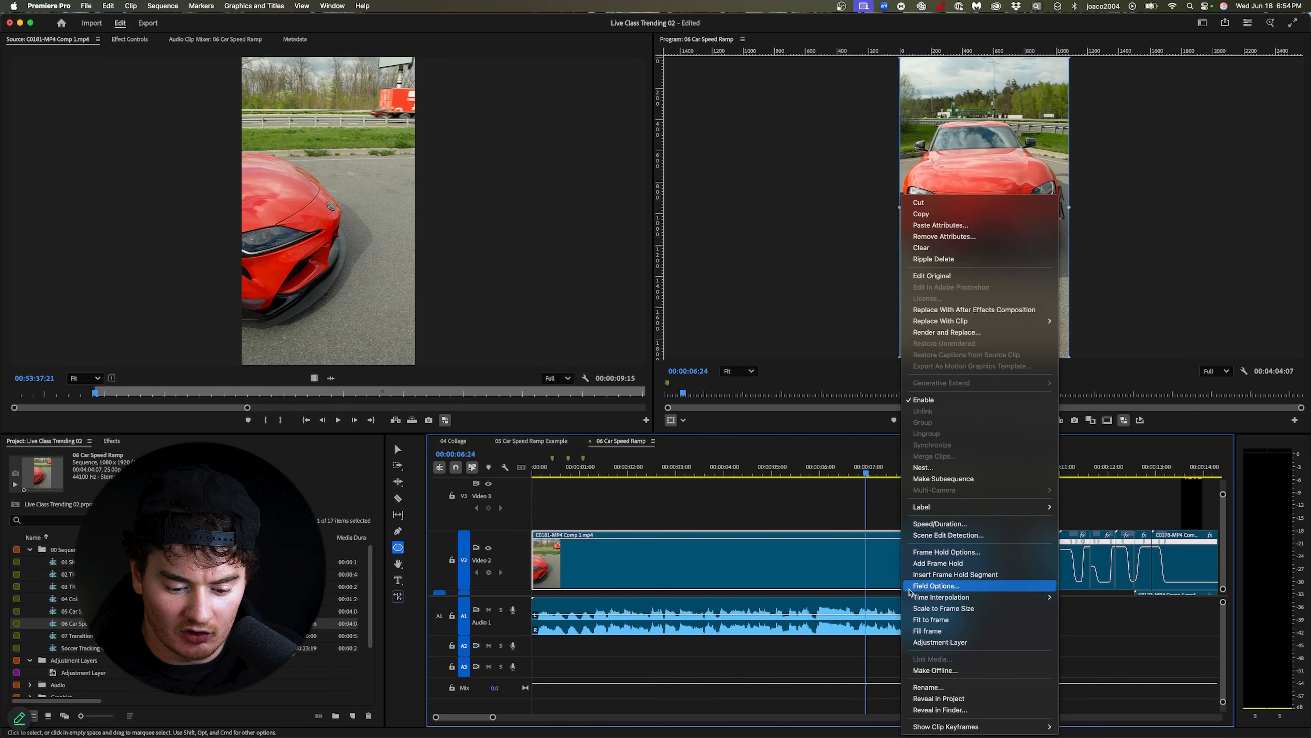
mouse_move(956, 727)
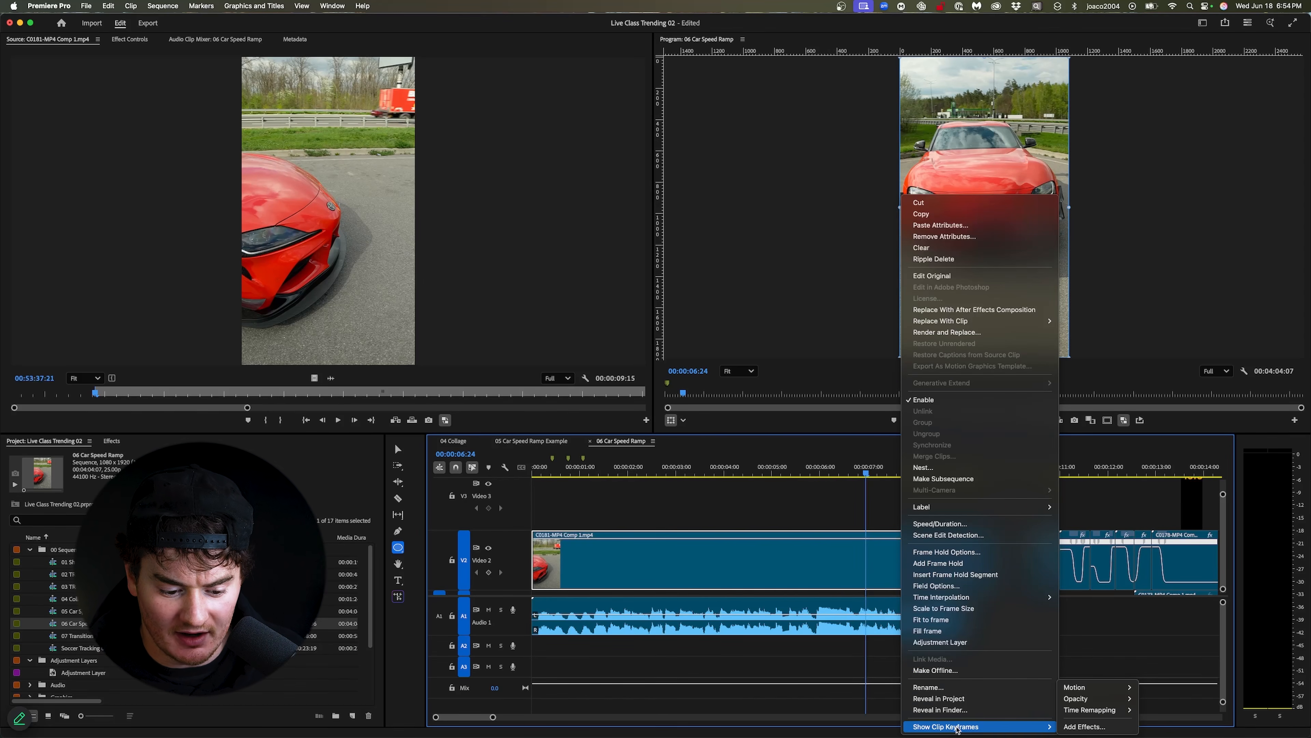
mouse_move(1105, 712)
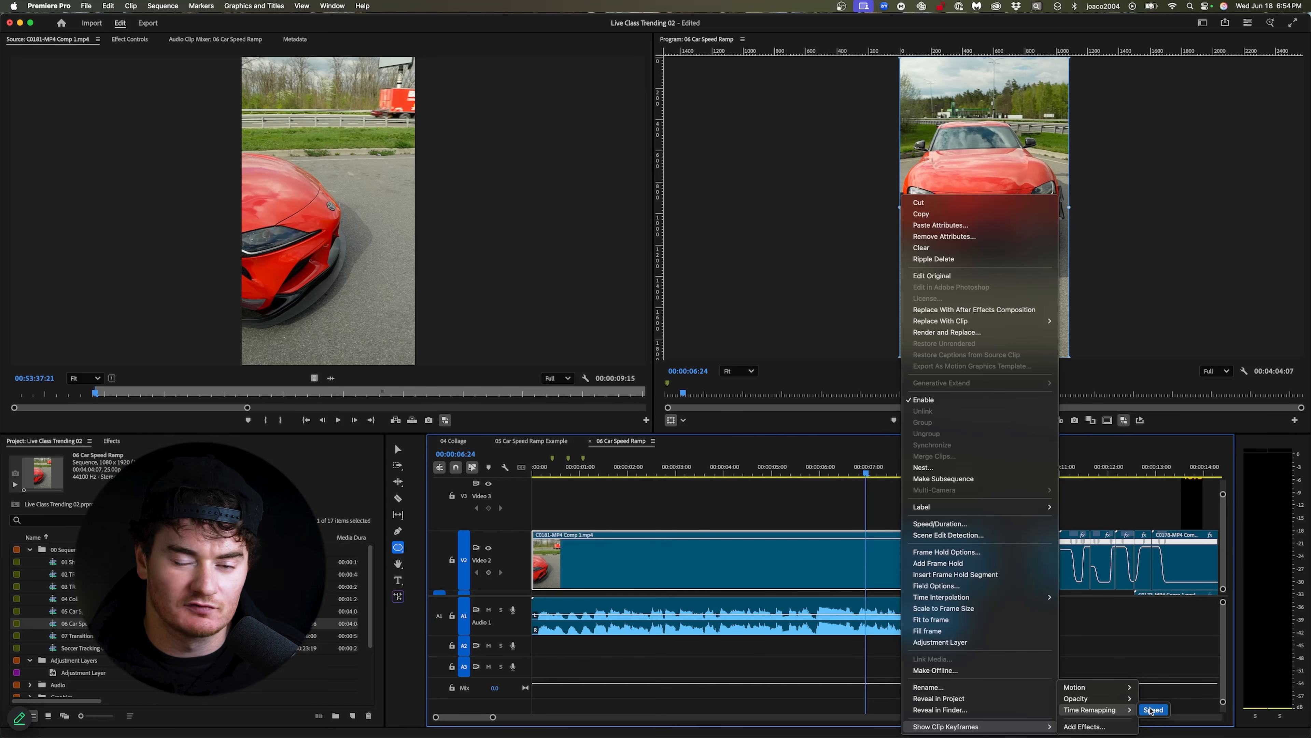
click(1151, 710)
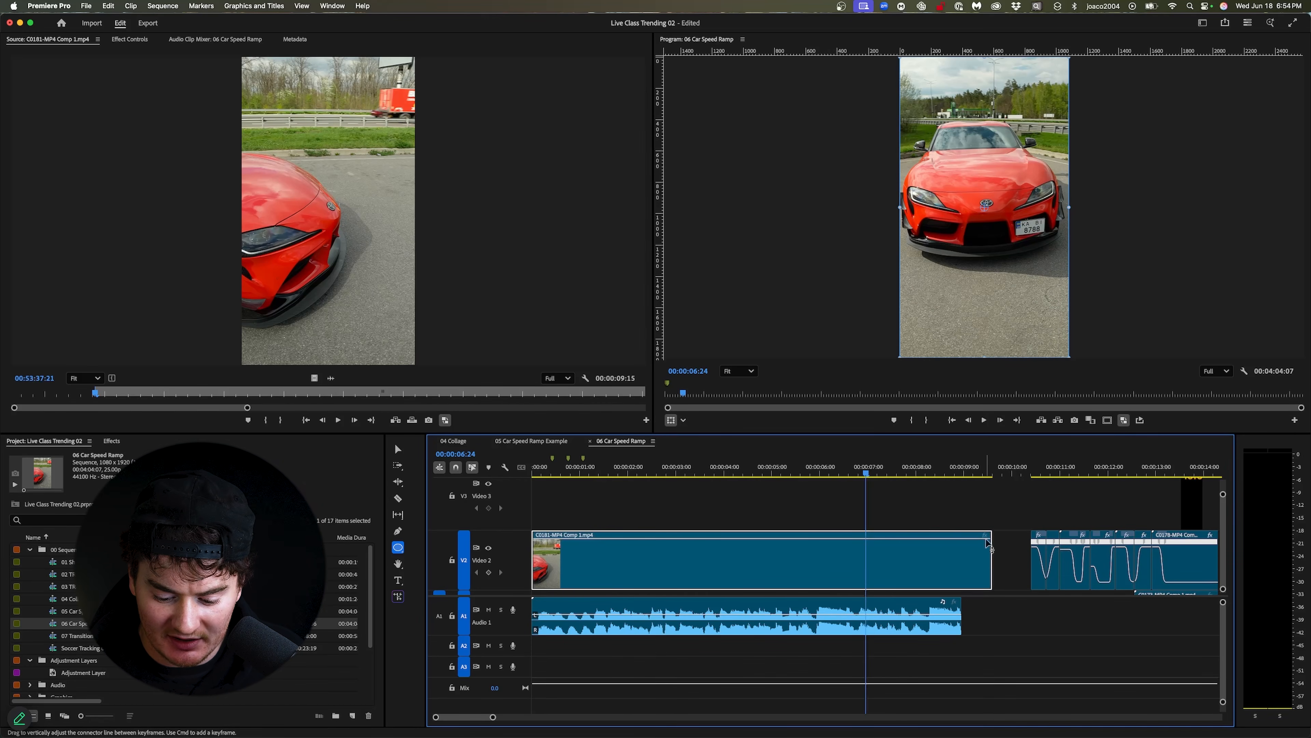
click(986, 535)
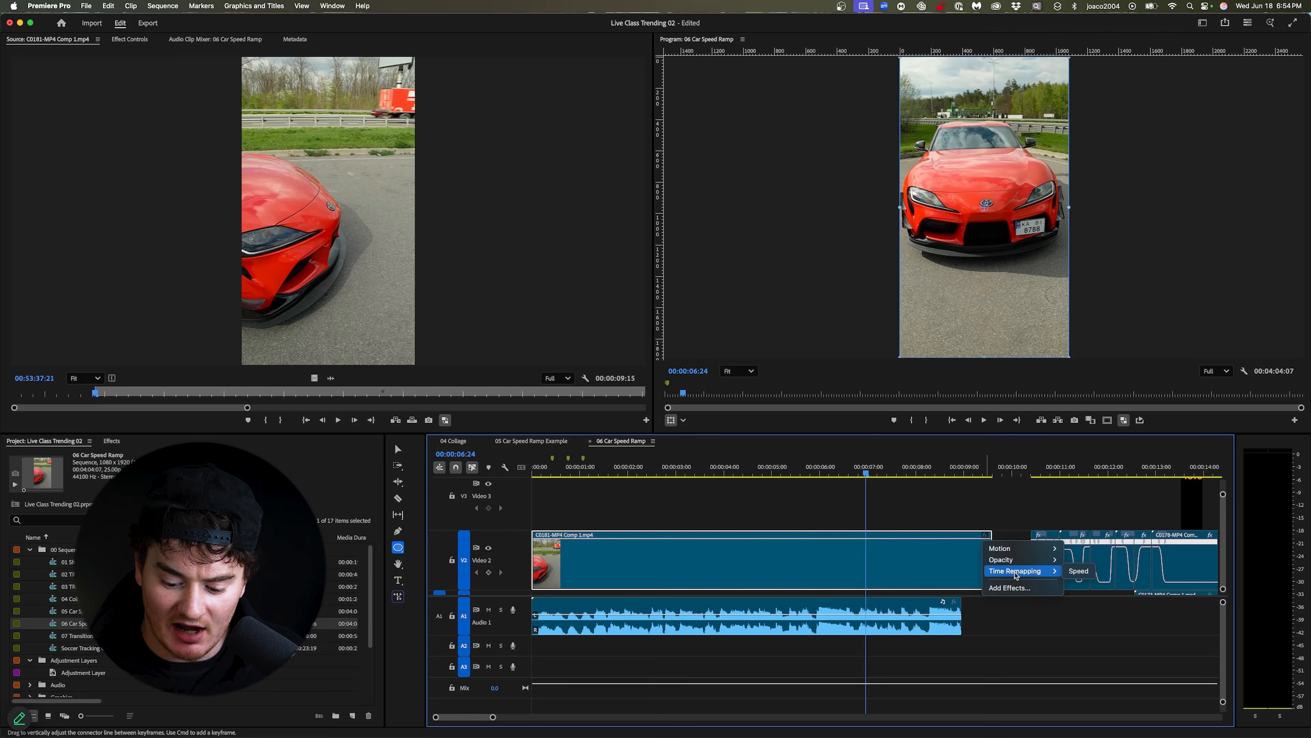
mouse_move(1012, 576)
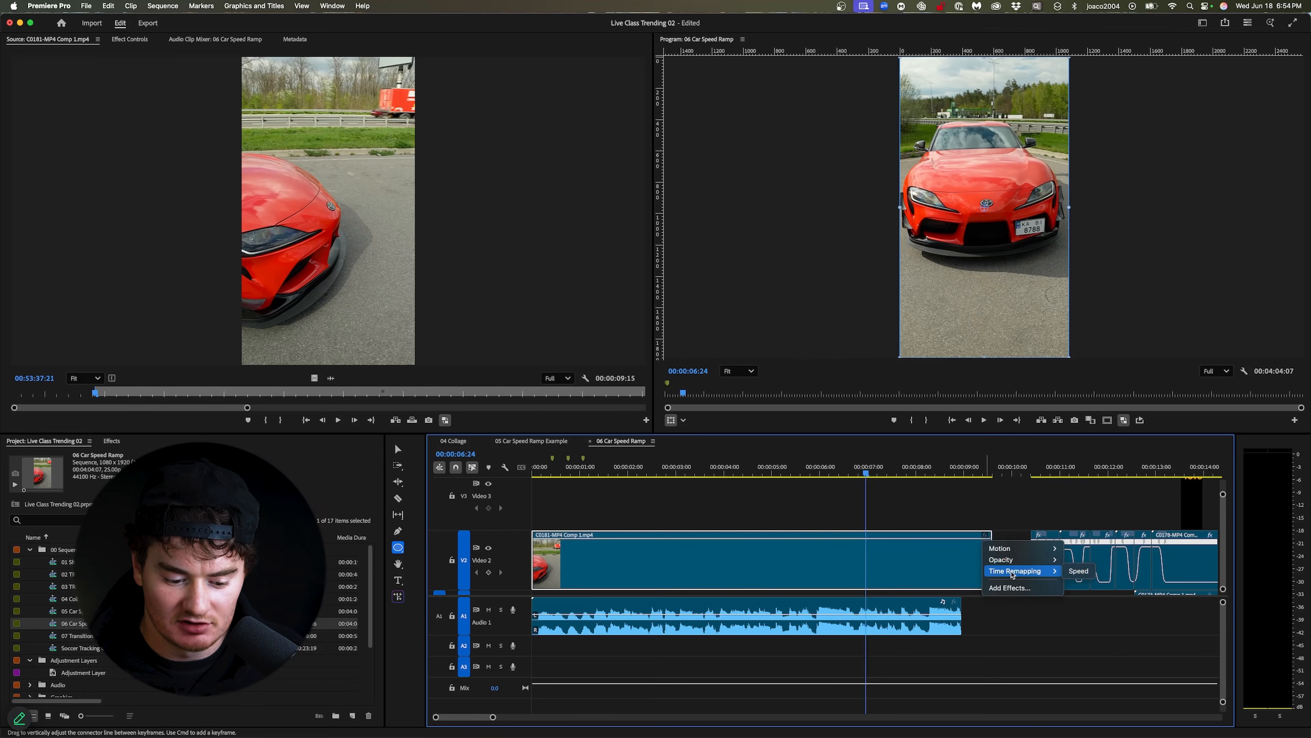
click(1074, 571)
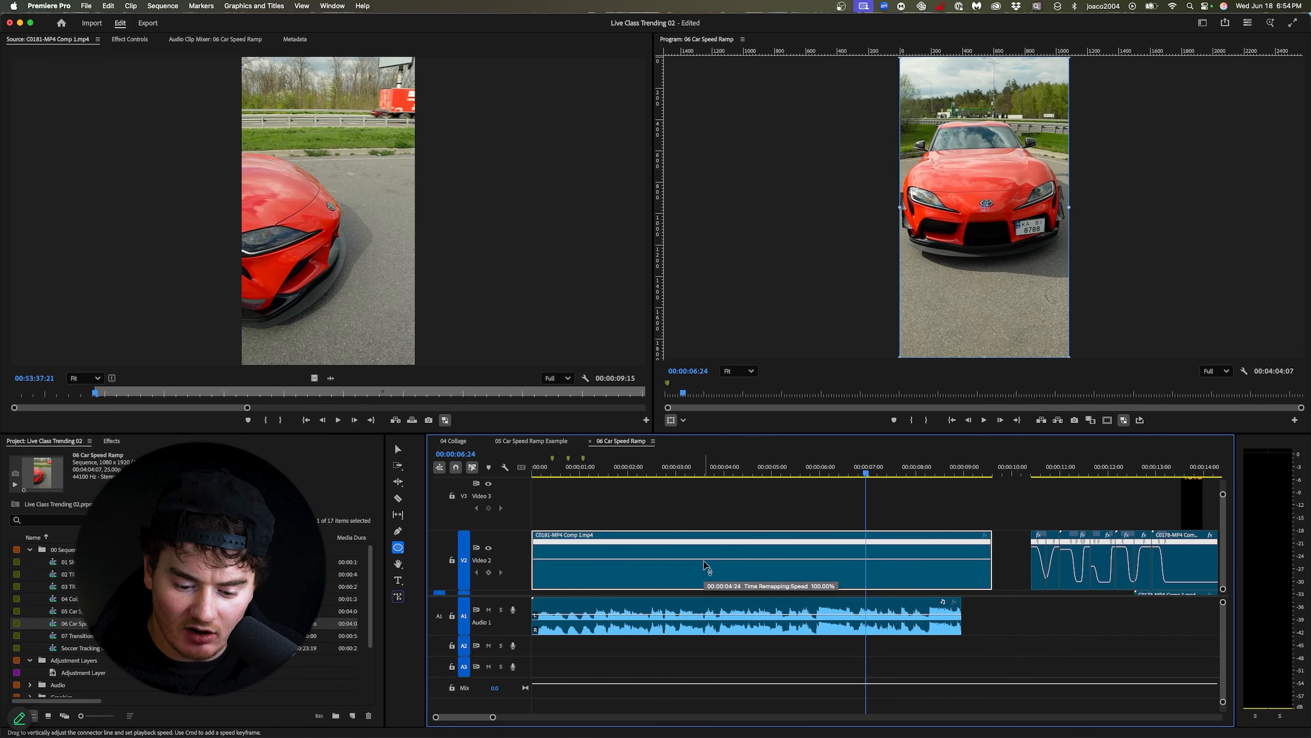
Step: Add a speed keyframe to the C0181 clip at the playhead with the Selection tool
click(397, 450)
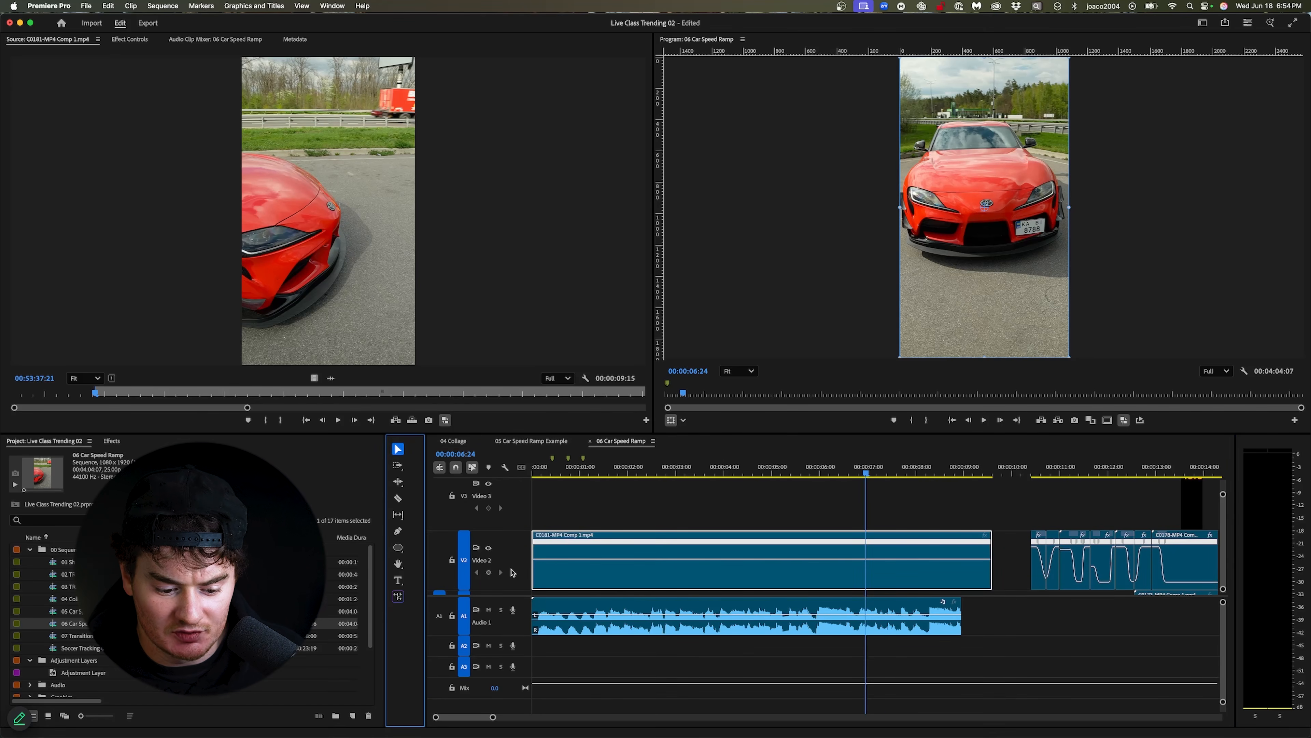
click(397, 531)
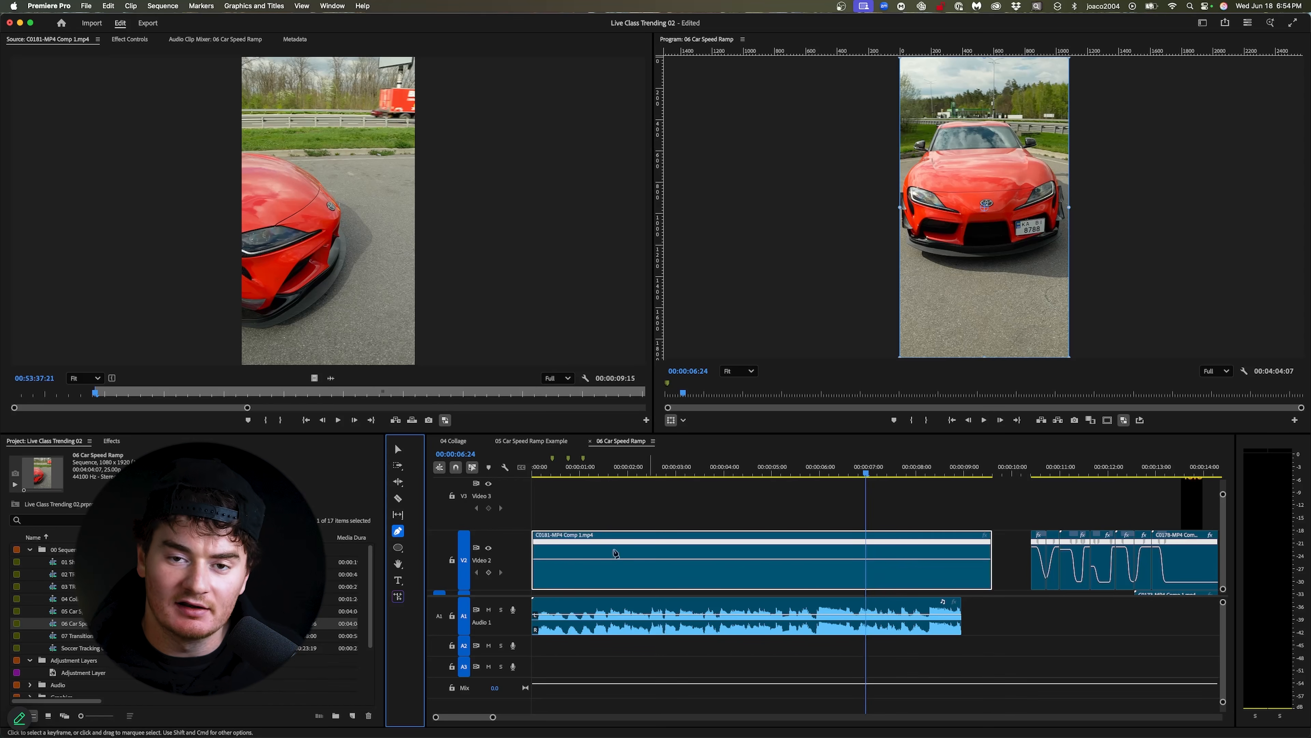
click(398, 449)
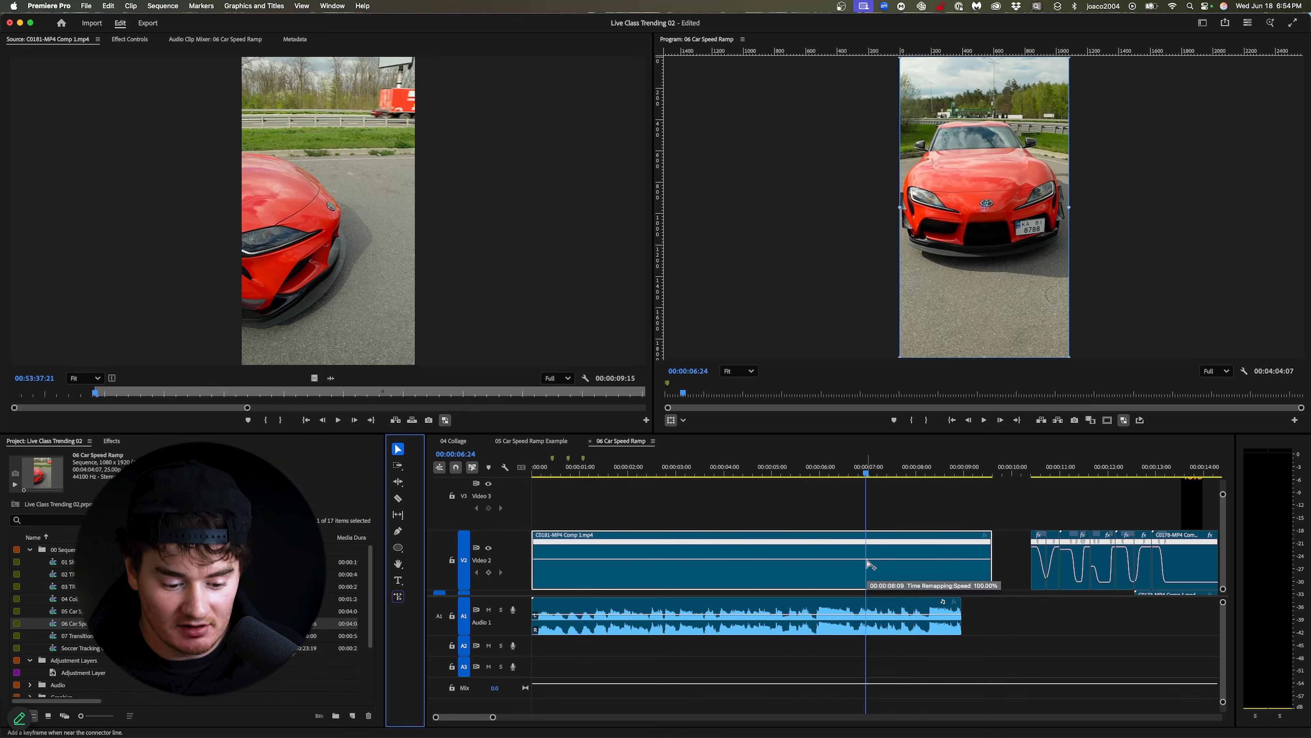
super+click(868, 564)
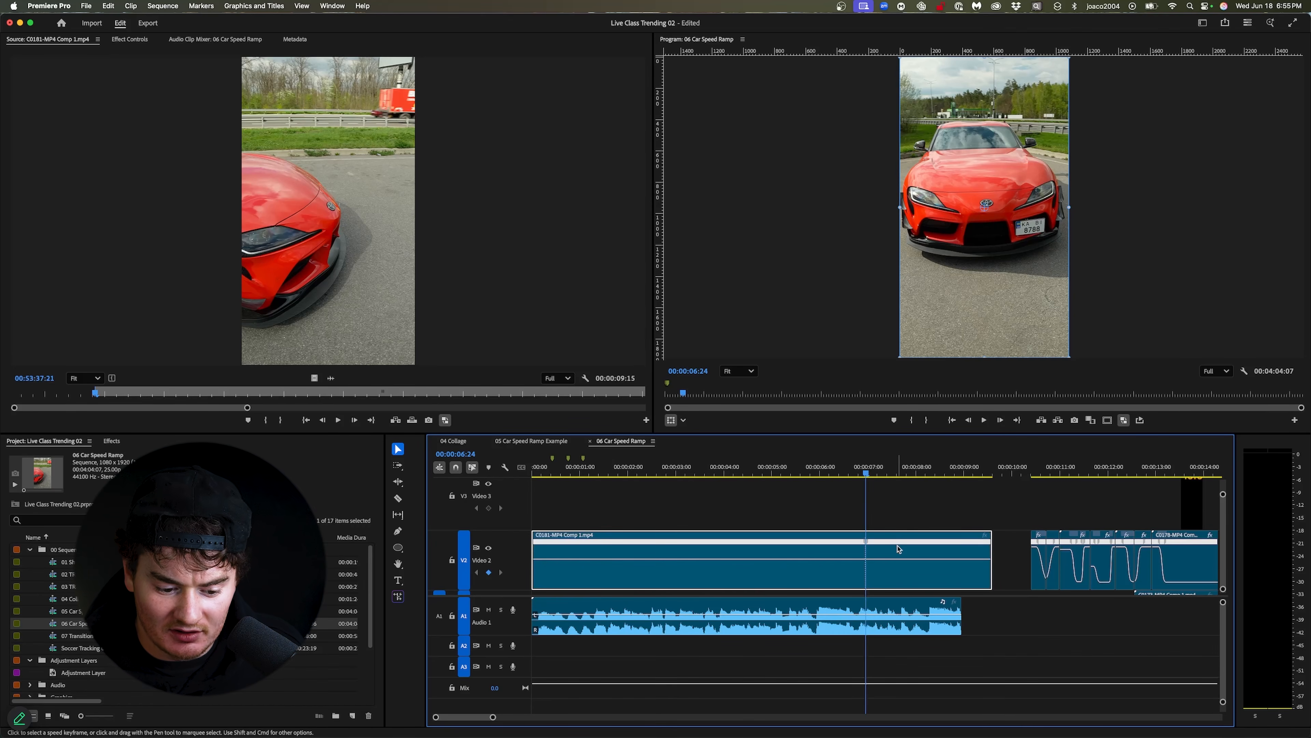
Step: Raise the speed of the section before the keyframe until it lasts just under one second, and preview it from the start
drag(927, 471, 640, 534)
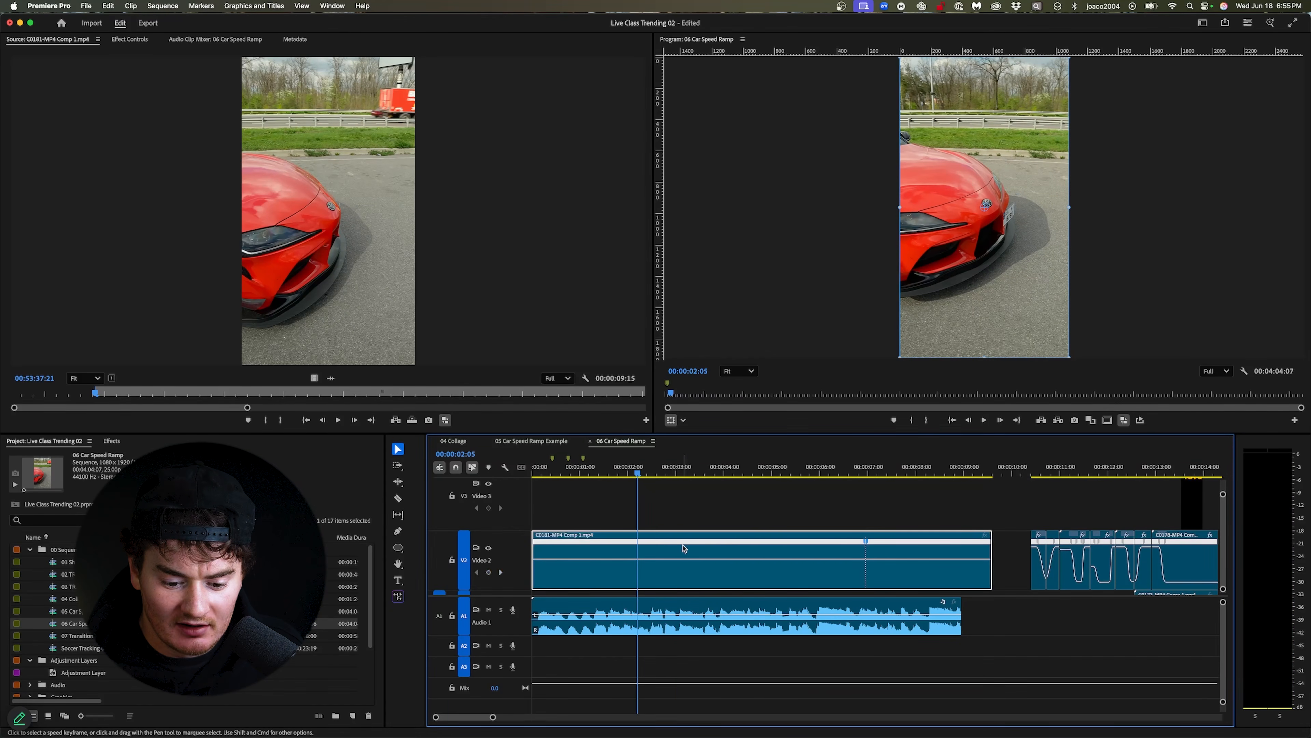
drag(685, 568, 685, 236)
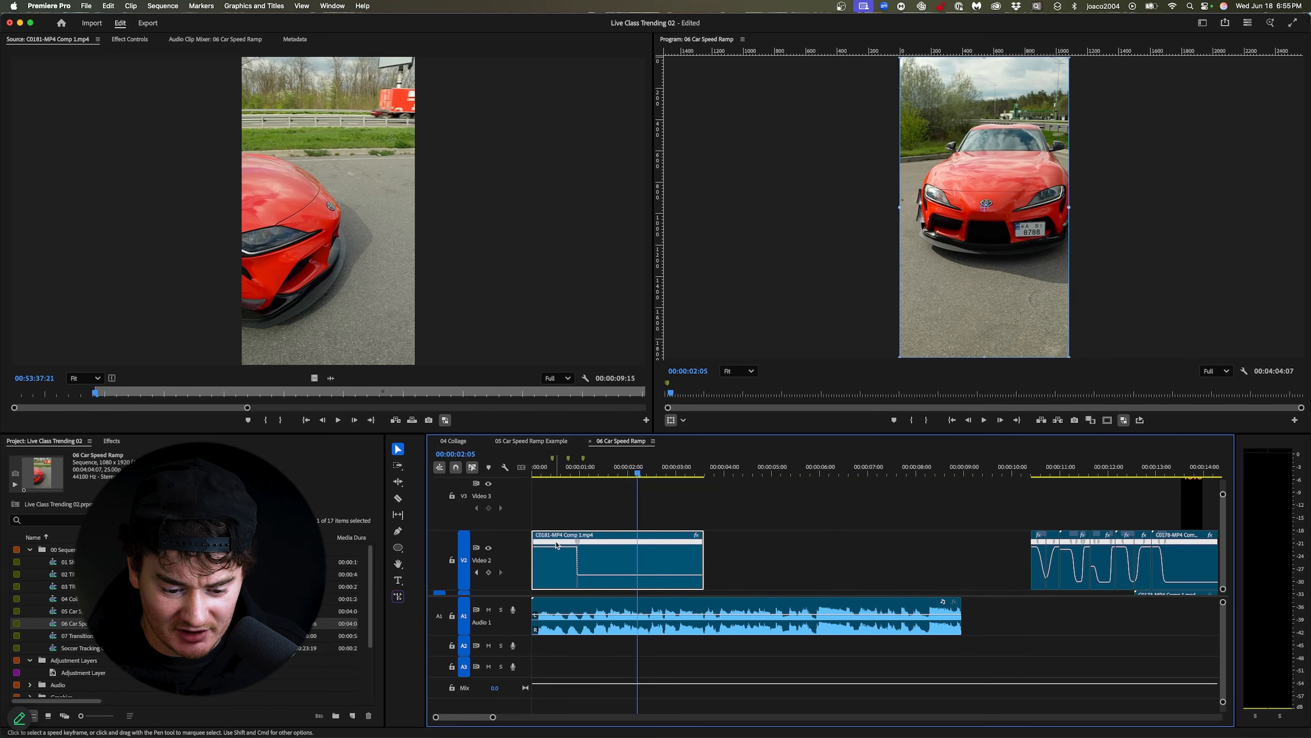
click(533, 470)
key(space)
key(space)
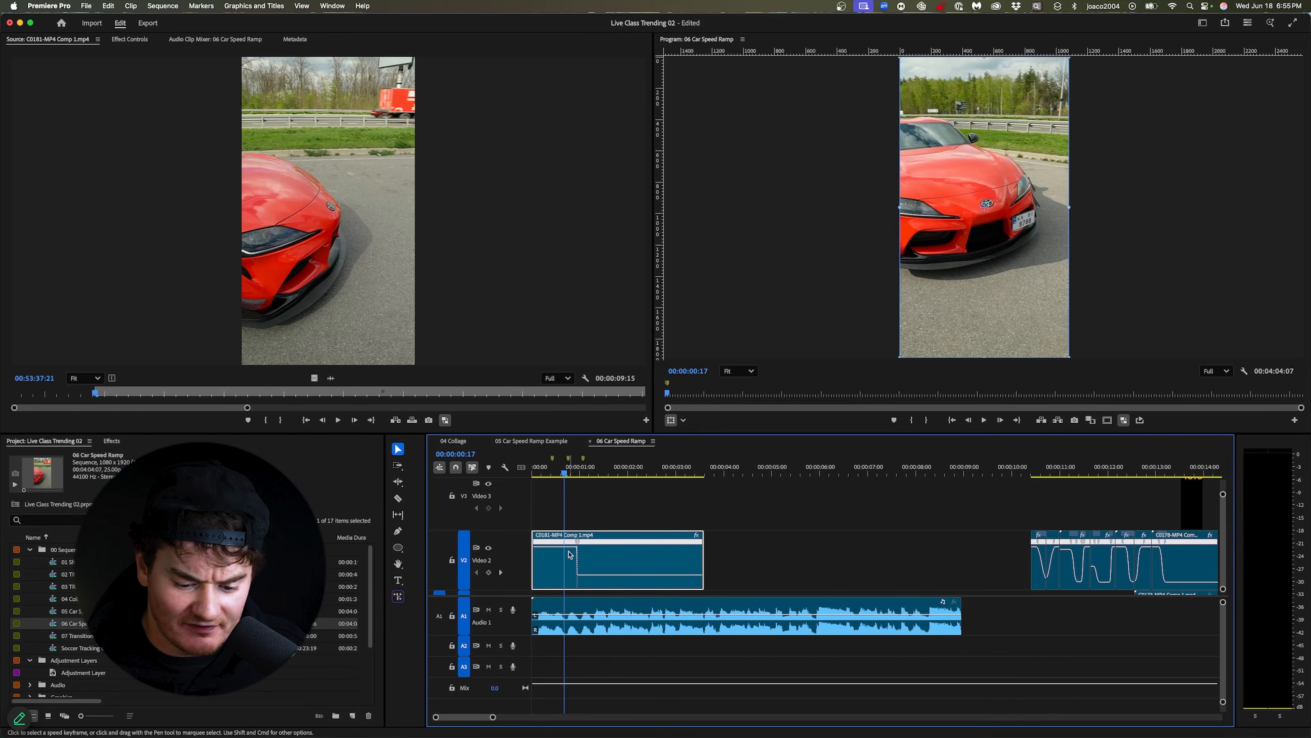
Step: Speed up the opening section further, to about 10 frames long, and replay it from the start
drag(569, 547, 568, 546)
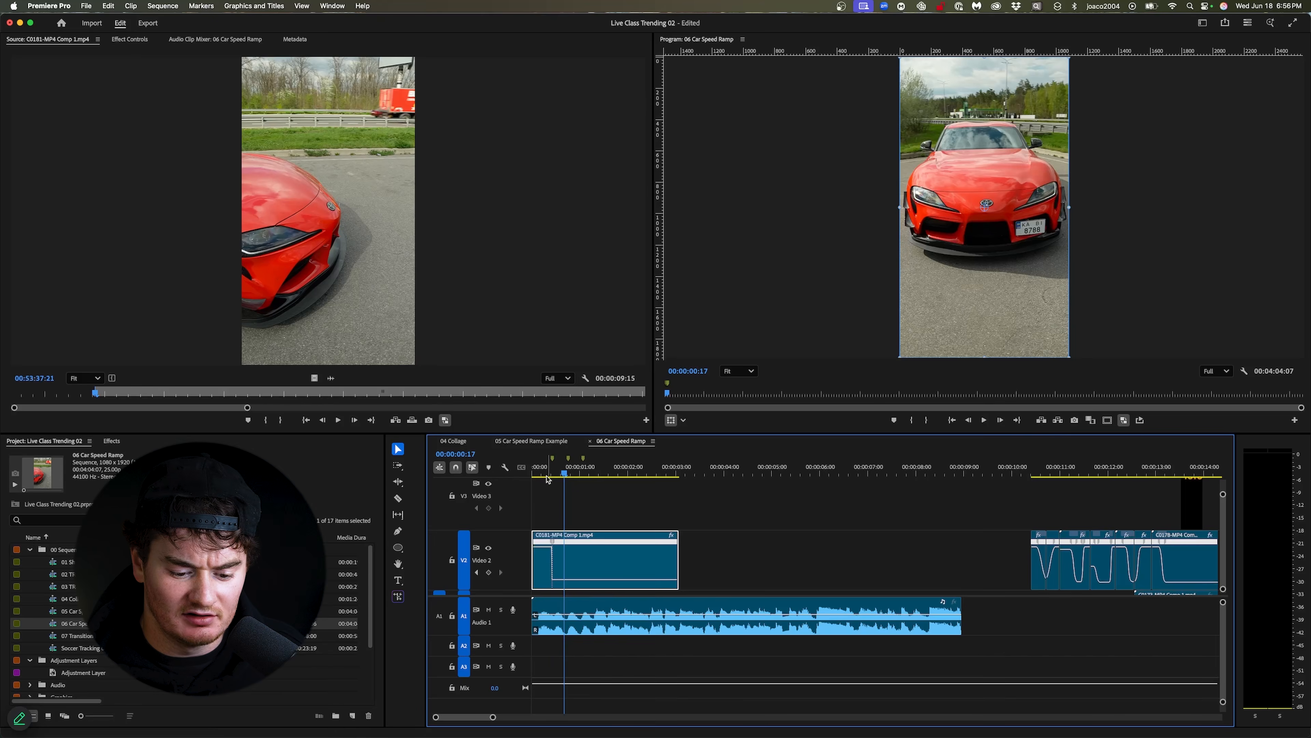
drag(547, 474, 503, 475)
key(space)
key(space)
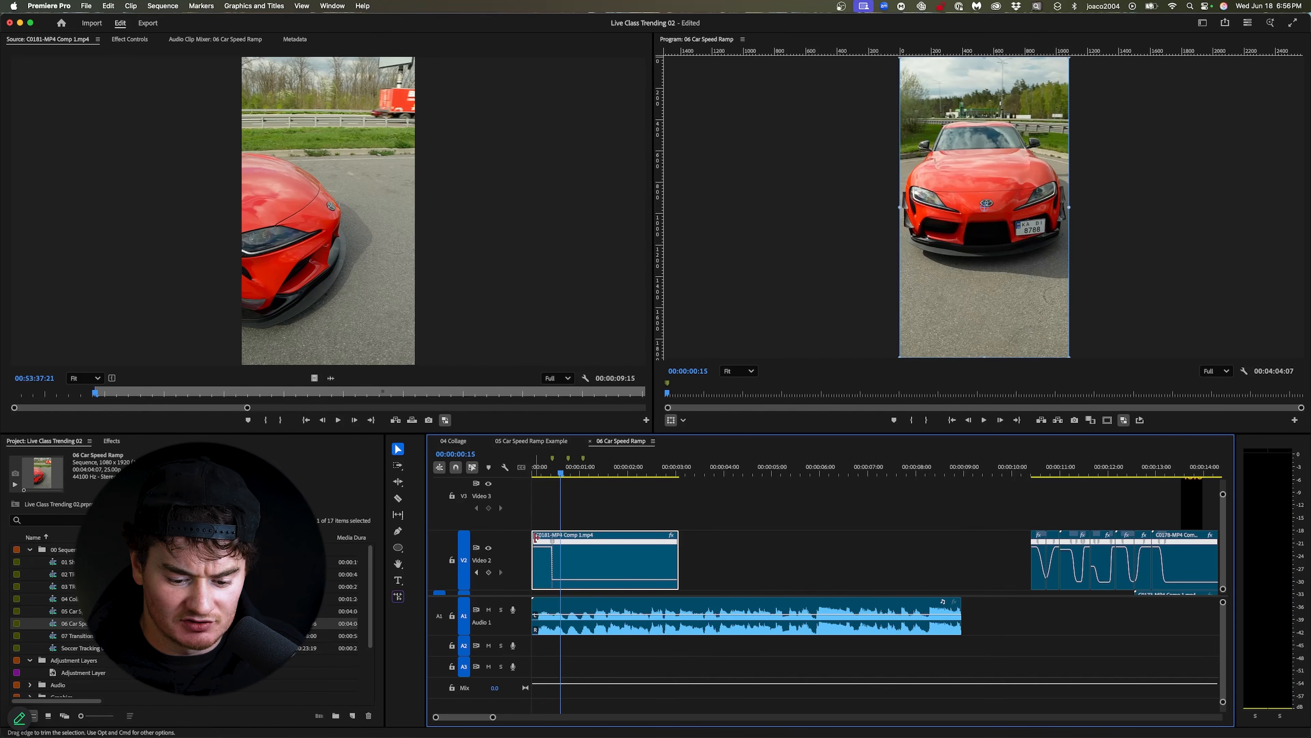
Step: Increase the opening section's speed once more so it lasts about 7 frames, and play the result
drag(537, 540, 537, 536)
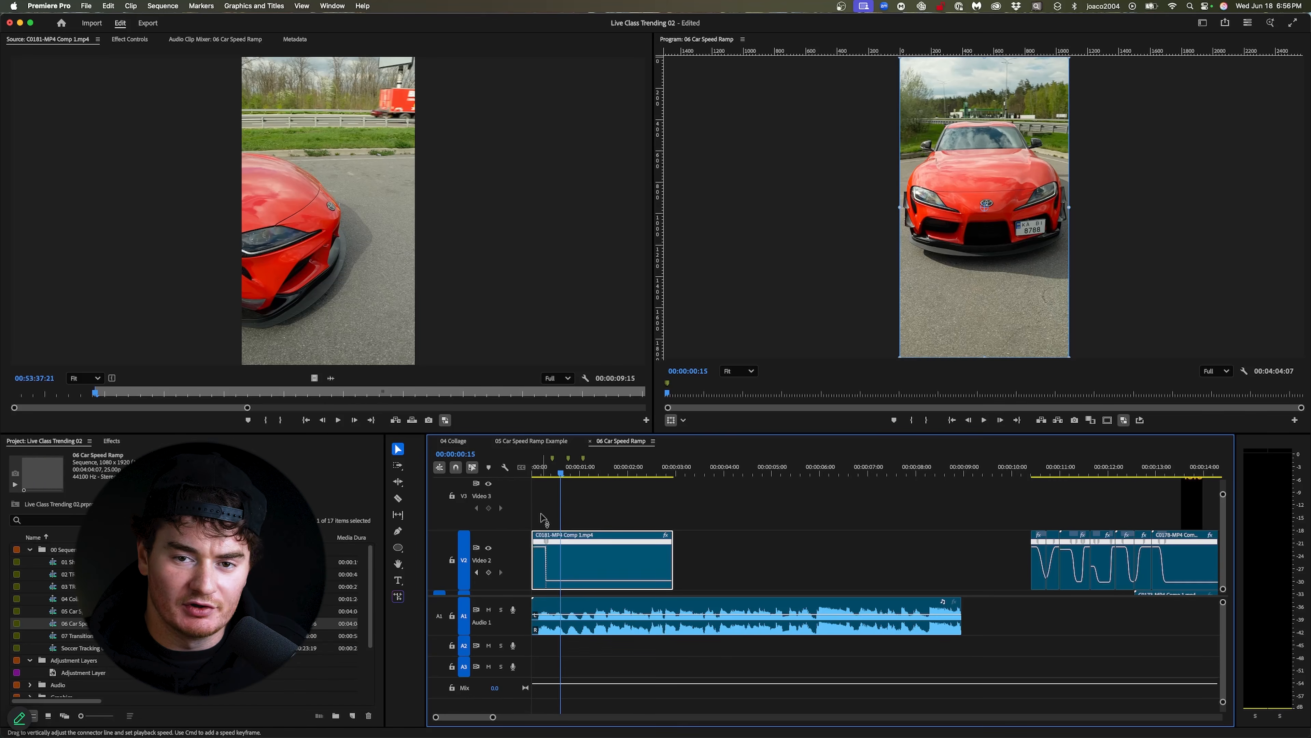
drag(558, 470, 478, 482)
key(space)
key(space)
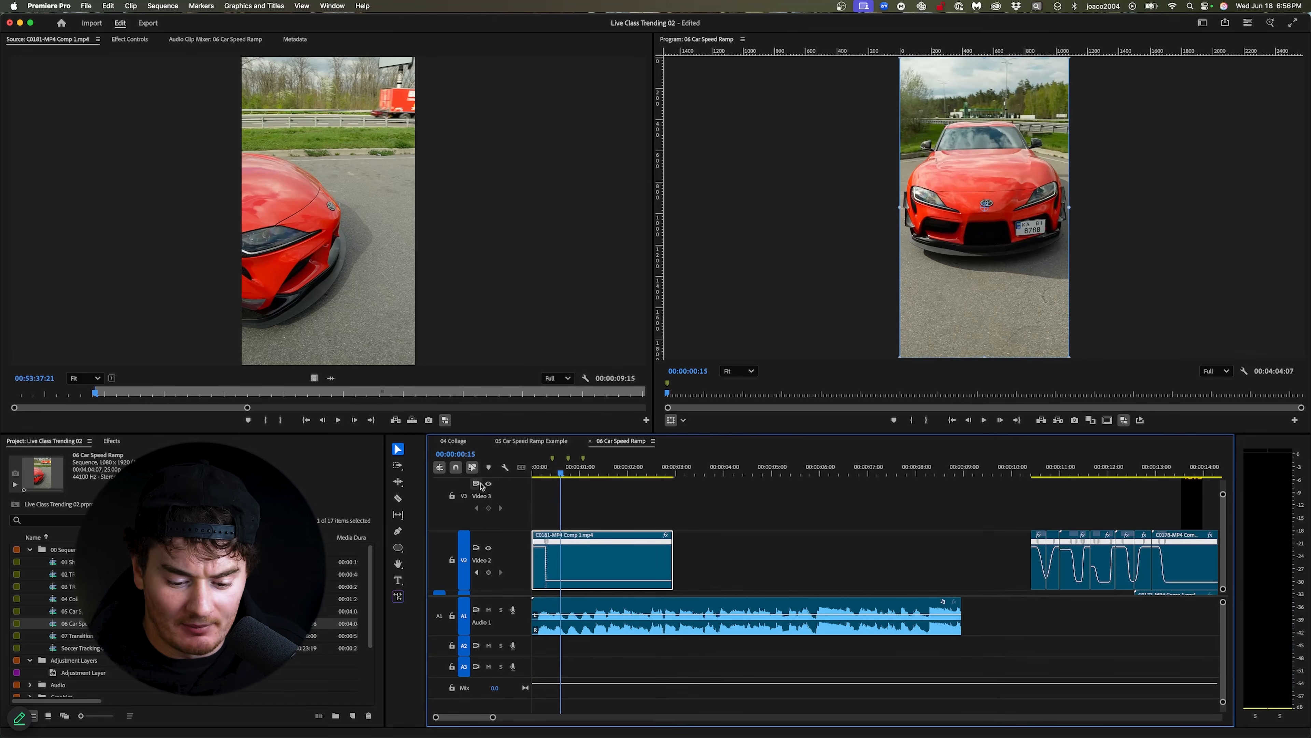
Step: Split the speed keyframe into a gradual ramp about 4 frames long, centred on the original keyframe, and preview it
key(equal)
key(equal)
key(equal)
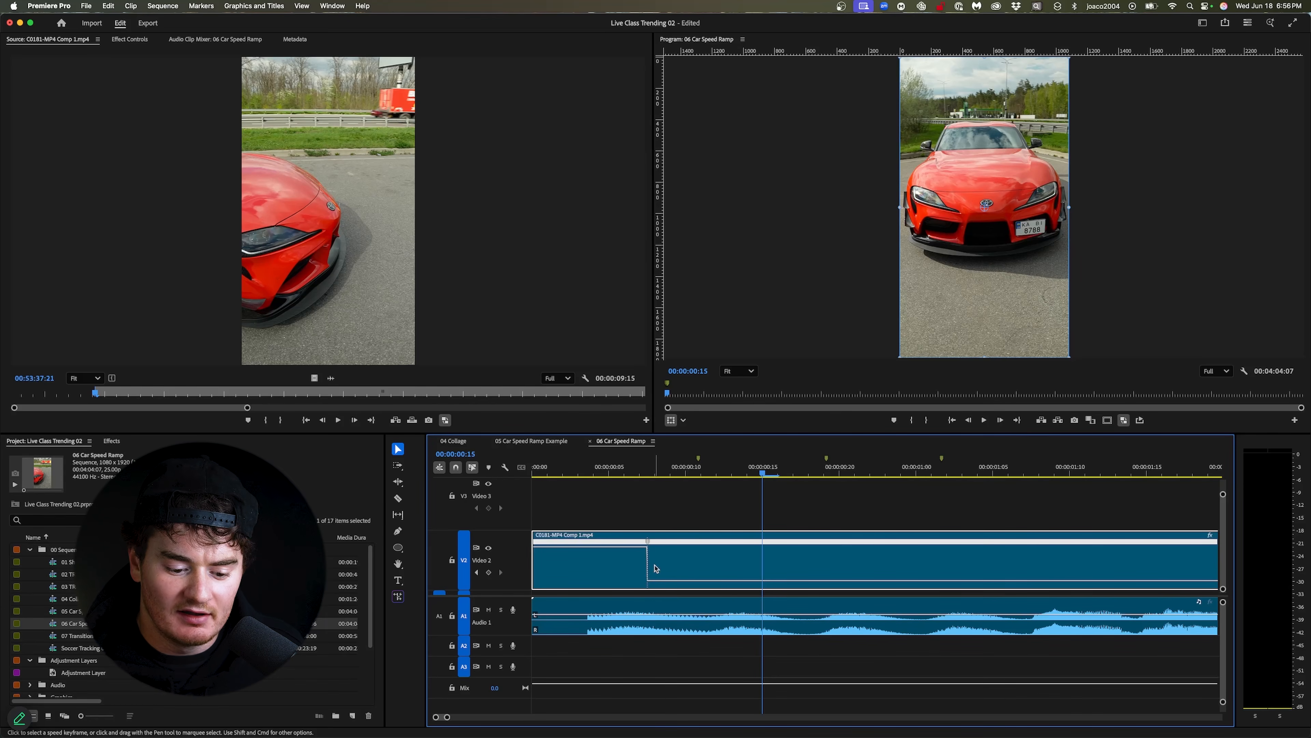
mouse_move(631, 468)
mouse_down()
mouse_move(655, 467)
mouse_move(639, 468)
mouse_up()
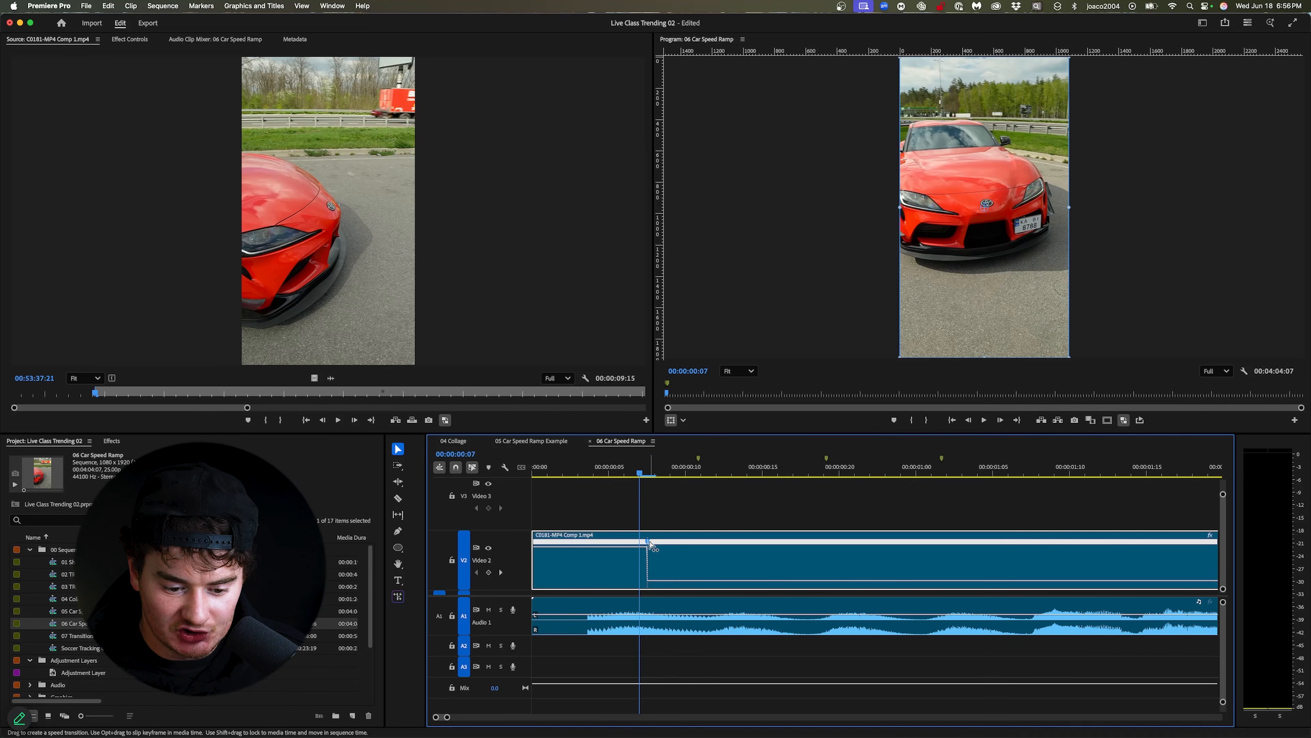
drag(650, 542, 687, 543)
key(super+z)
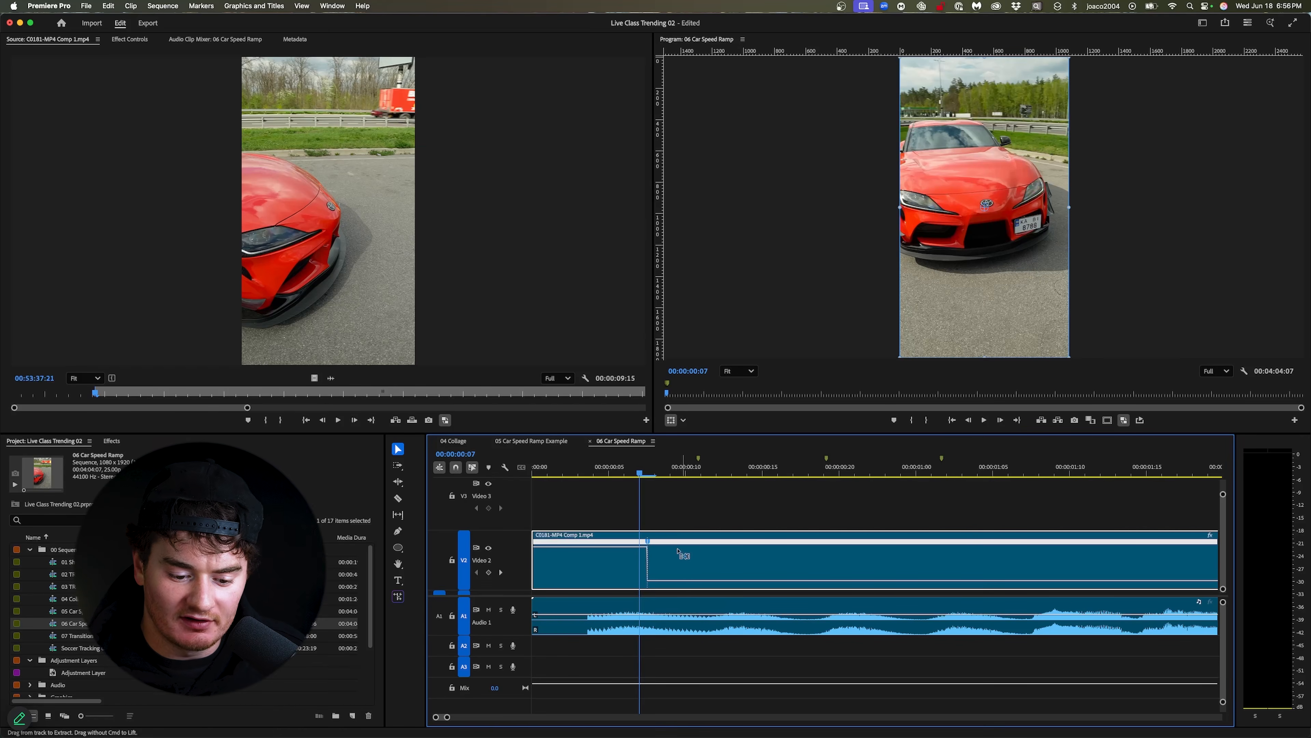
drag(650, 543, 617, 545)
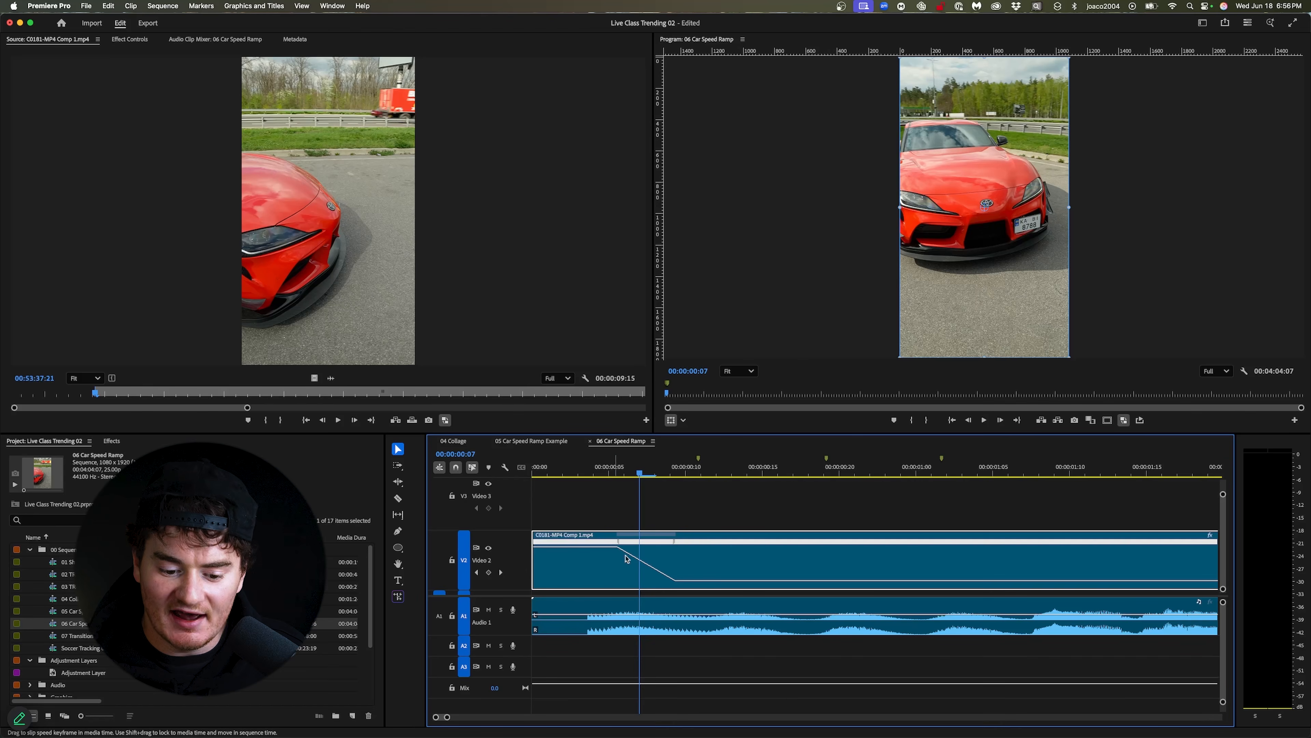
click(537, 463)
key(space)
key(space)
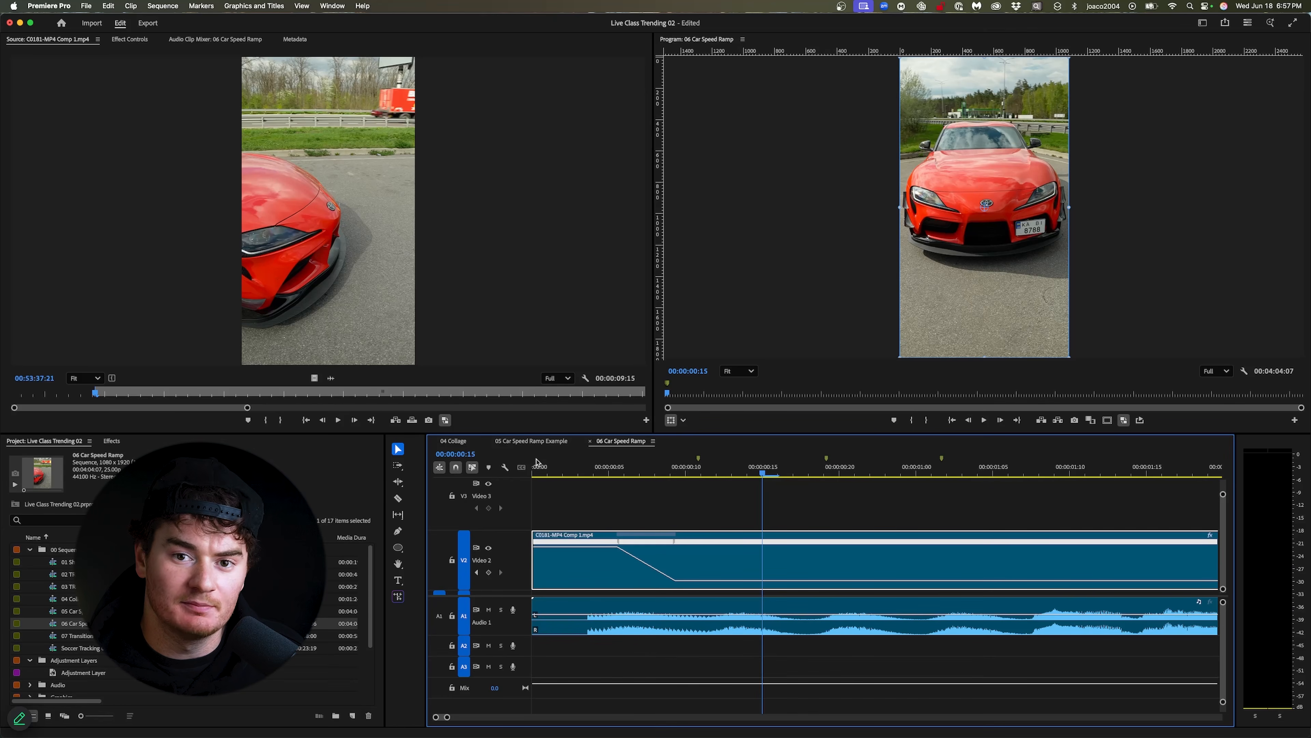
Step: Smooth the speed ramp into an S-shaped curve with its Bezier handle and play it back from the start
click(674, 543)
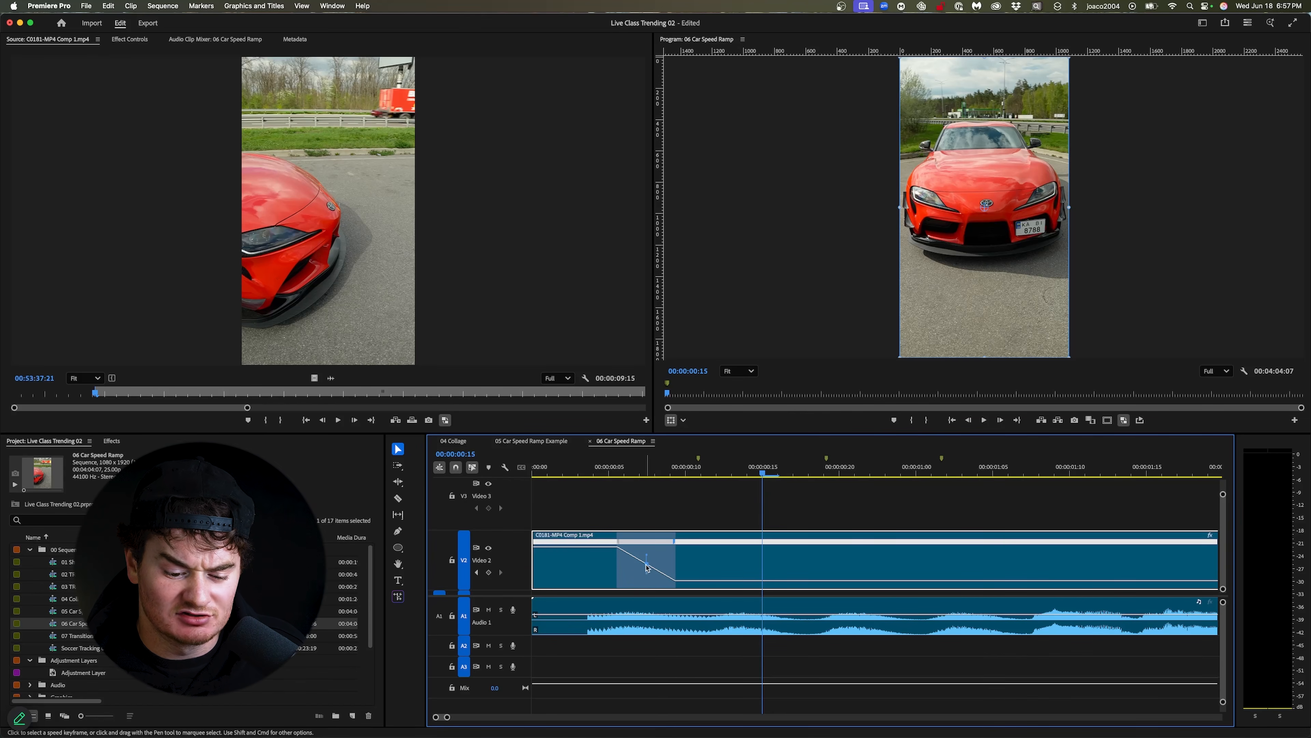
drag(647, 559, 639, 560)
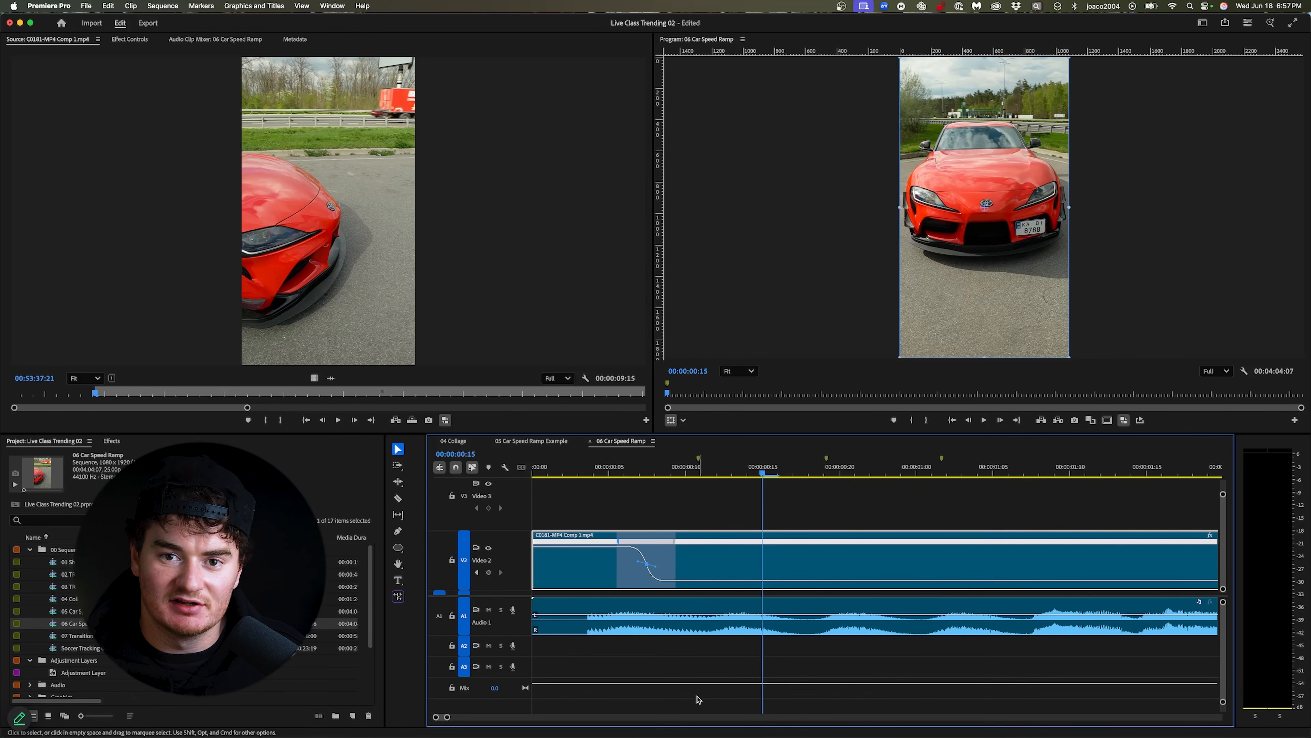
drag(597, 472, 451, 498)
key(space)
key(space)
key(space)
key(space)
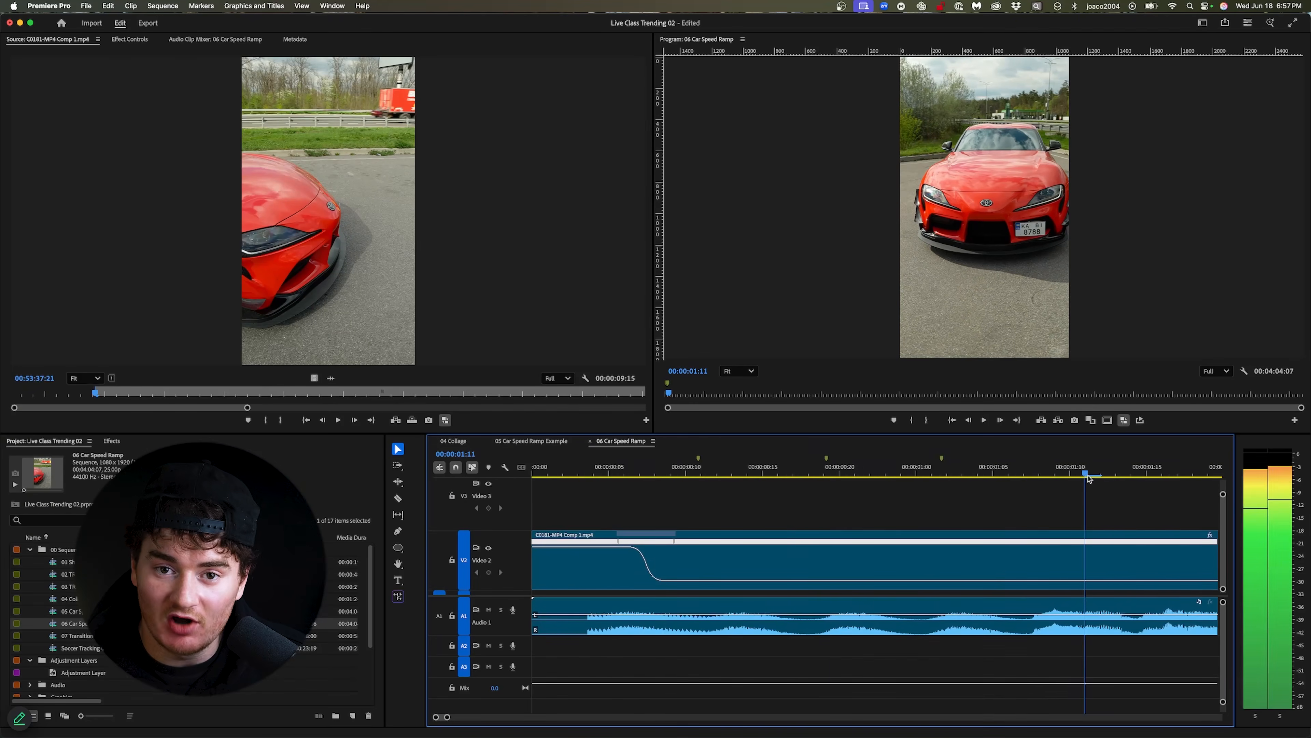
Step: Extend the end of the C0181 clip to about 00:00:06:00
drag(1088, 478, 1054, 479)
key(minus)
key(minus)
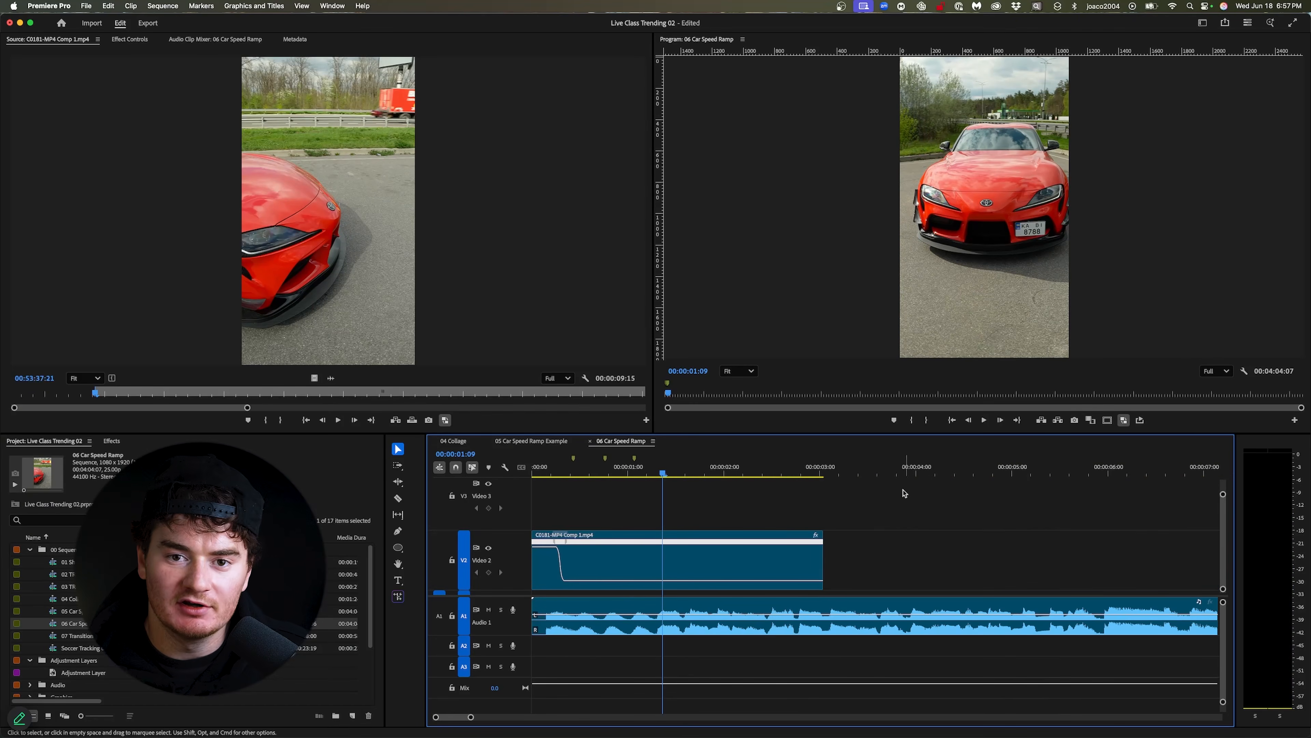
drag(821, 568, 1111, 569)
key(space)
Step: Add a second speed keyframe to the clip at 00:00:00:12
drag(826, 469, 582, 480)
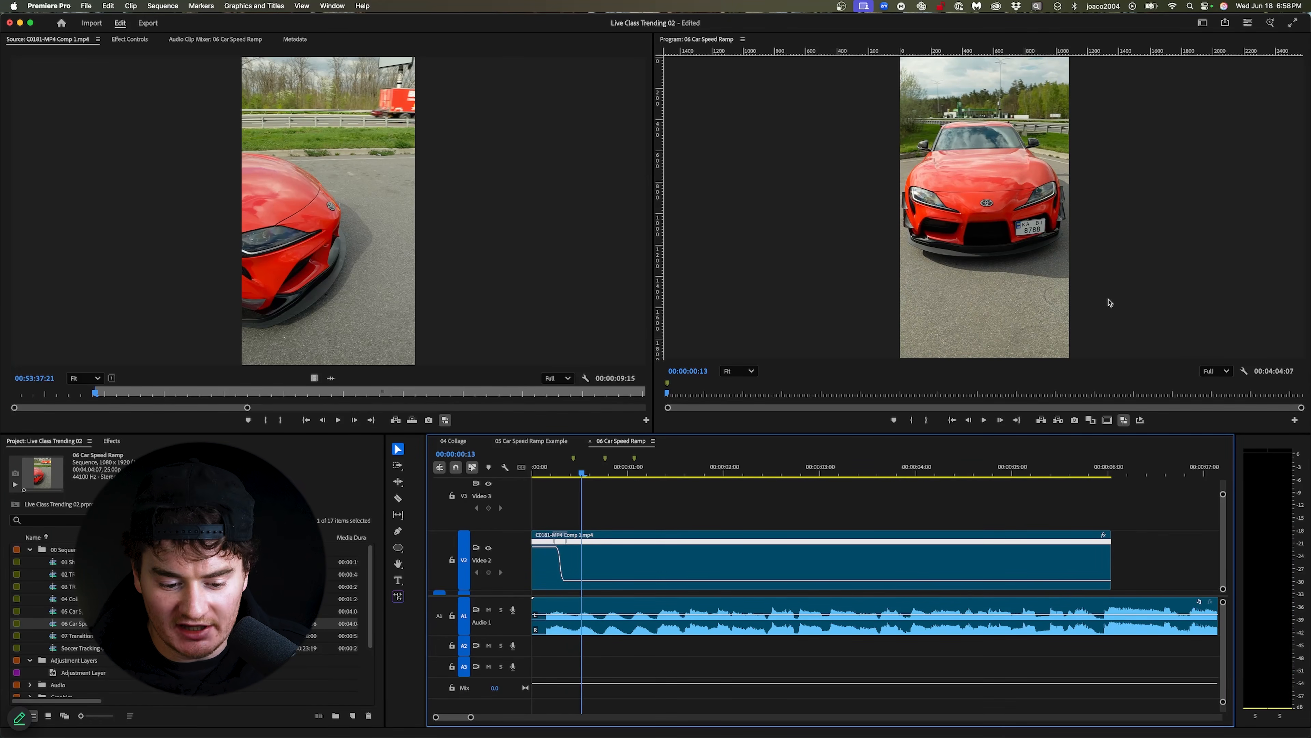
click(577, 464)
click(578, 563)
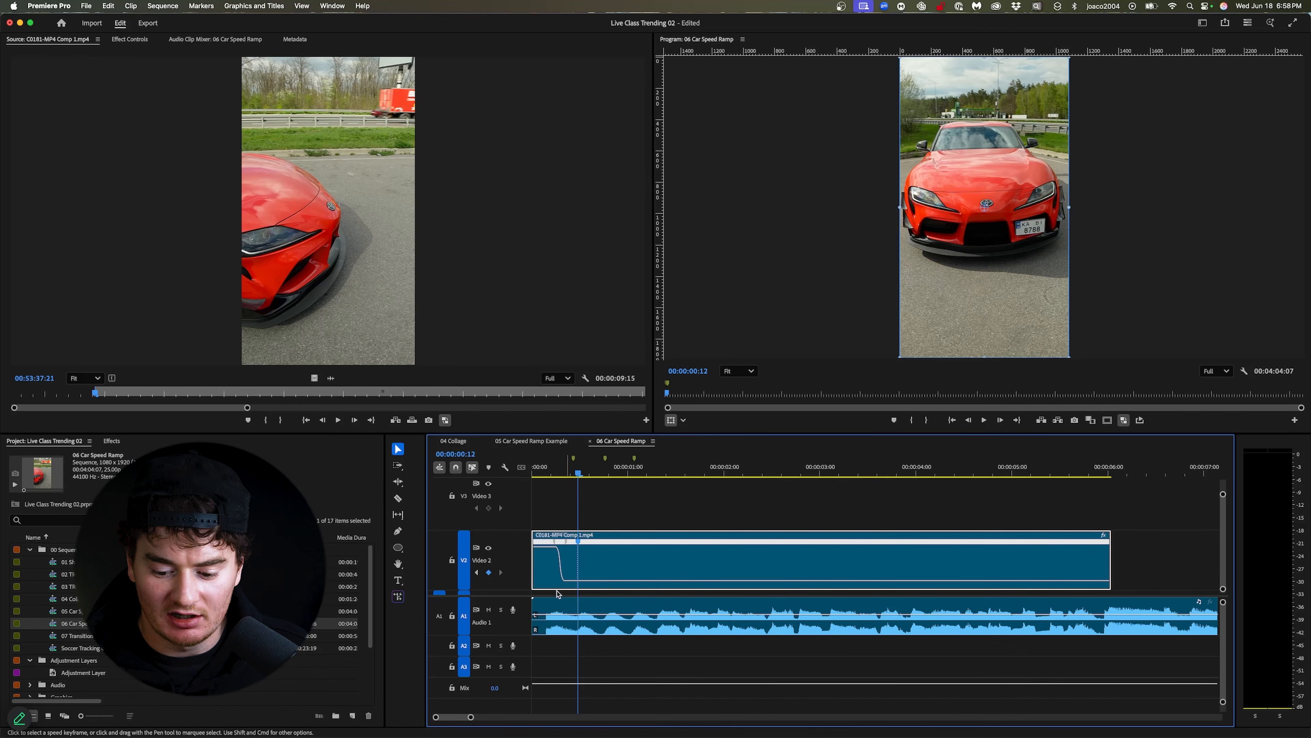
Step: Raise the speed of the section after the second keyframe until the clip ends at about 00:00:00:16, and preview it
drag(616, 585, 616, 551)
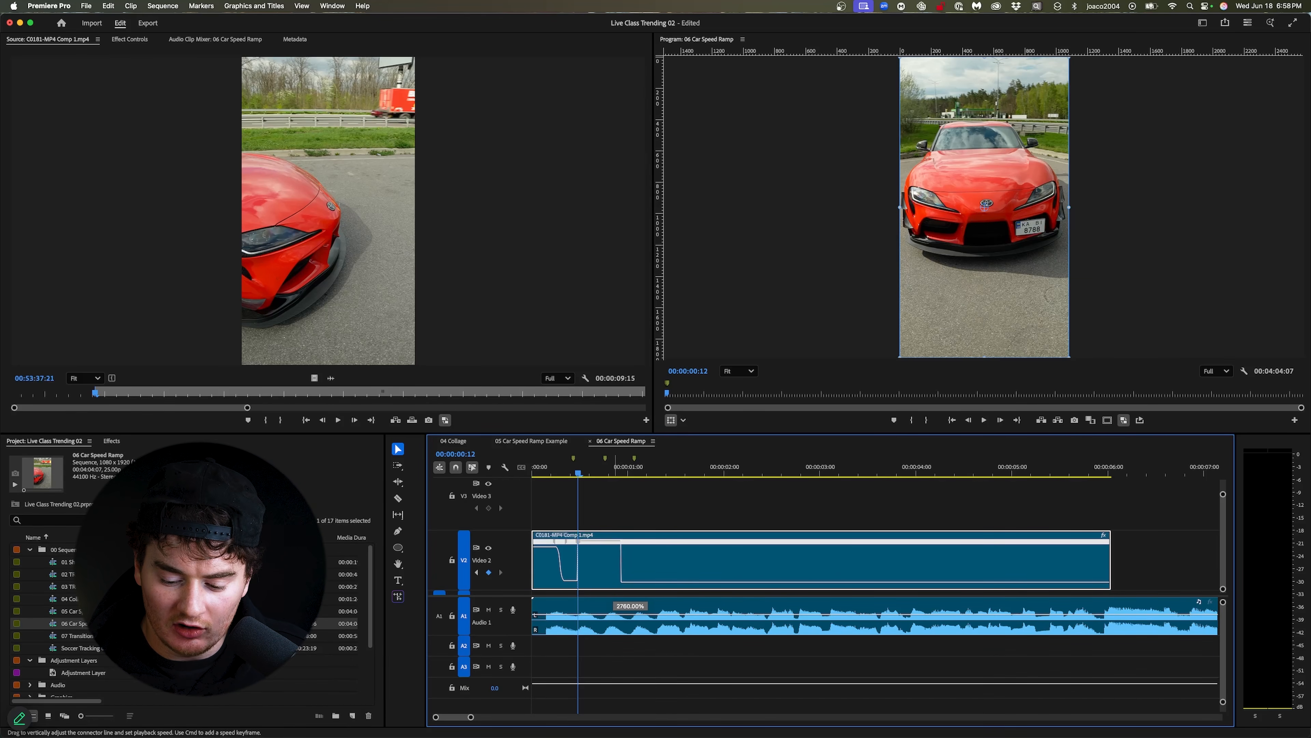
drag(616, 541, 616, 540)
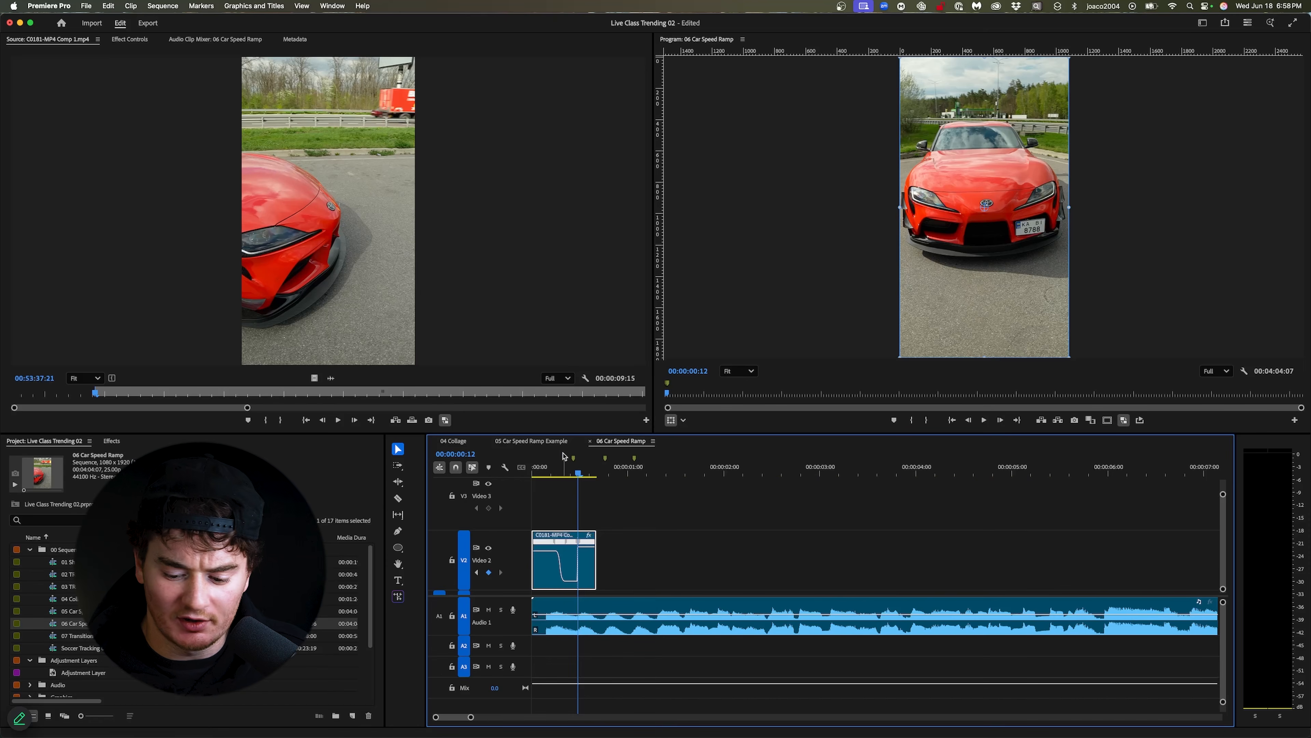
key(space)
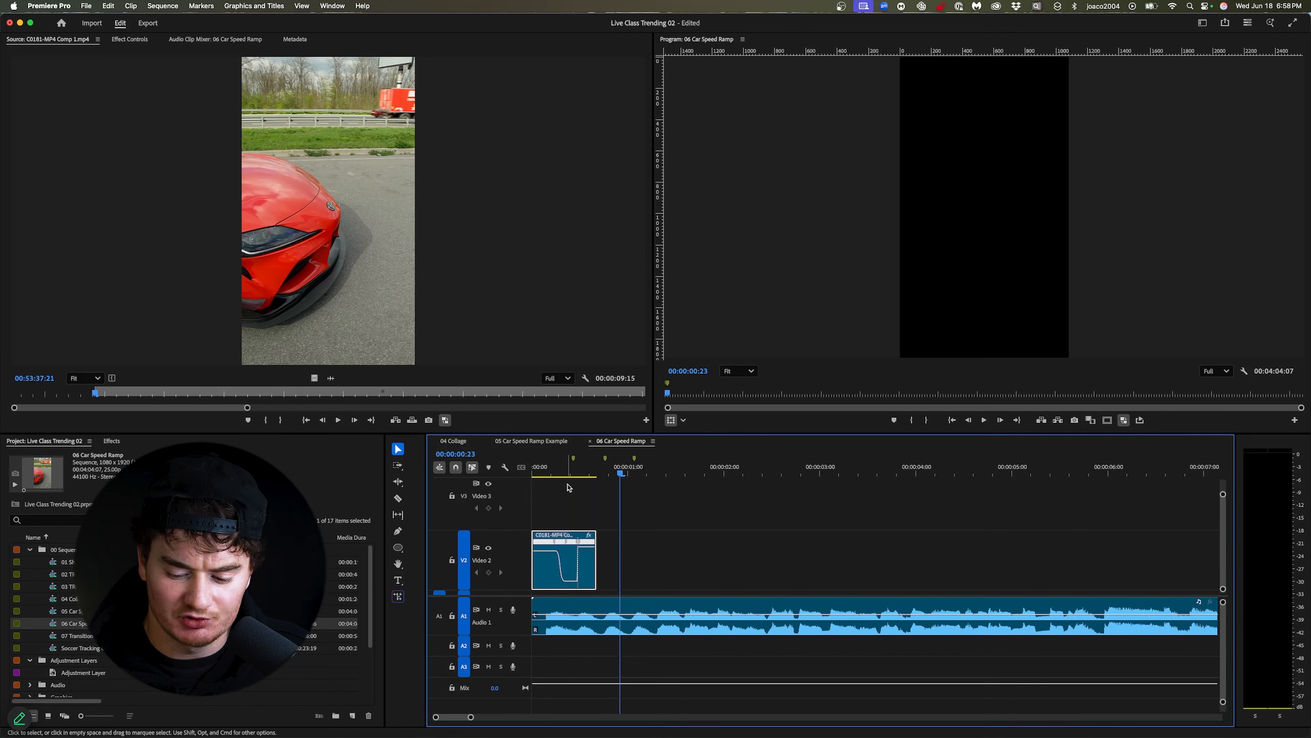
Step: Spread the C0181 clip's second speed keyframe into a ramp, smooth it into an S-curve, and play it from the start
key(=)
key(=)
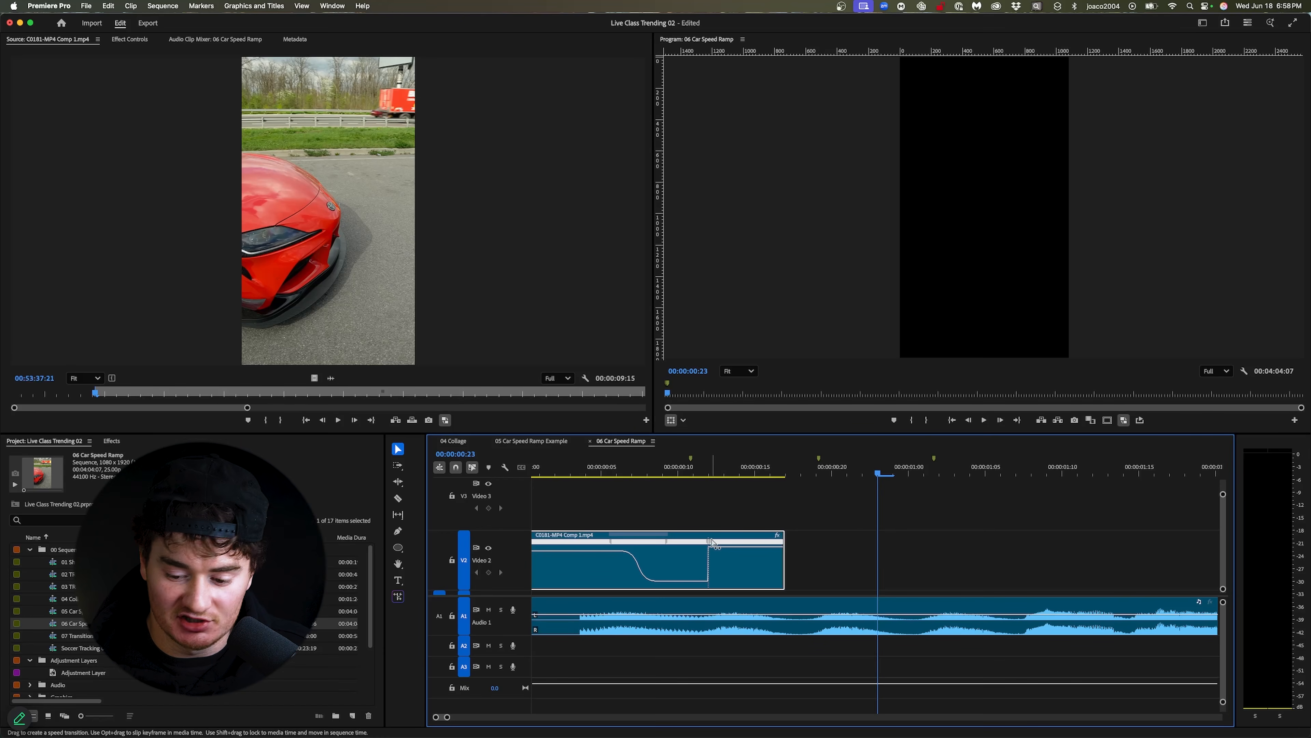
drag(711, 545, 749, 543)
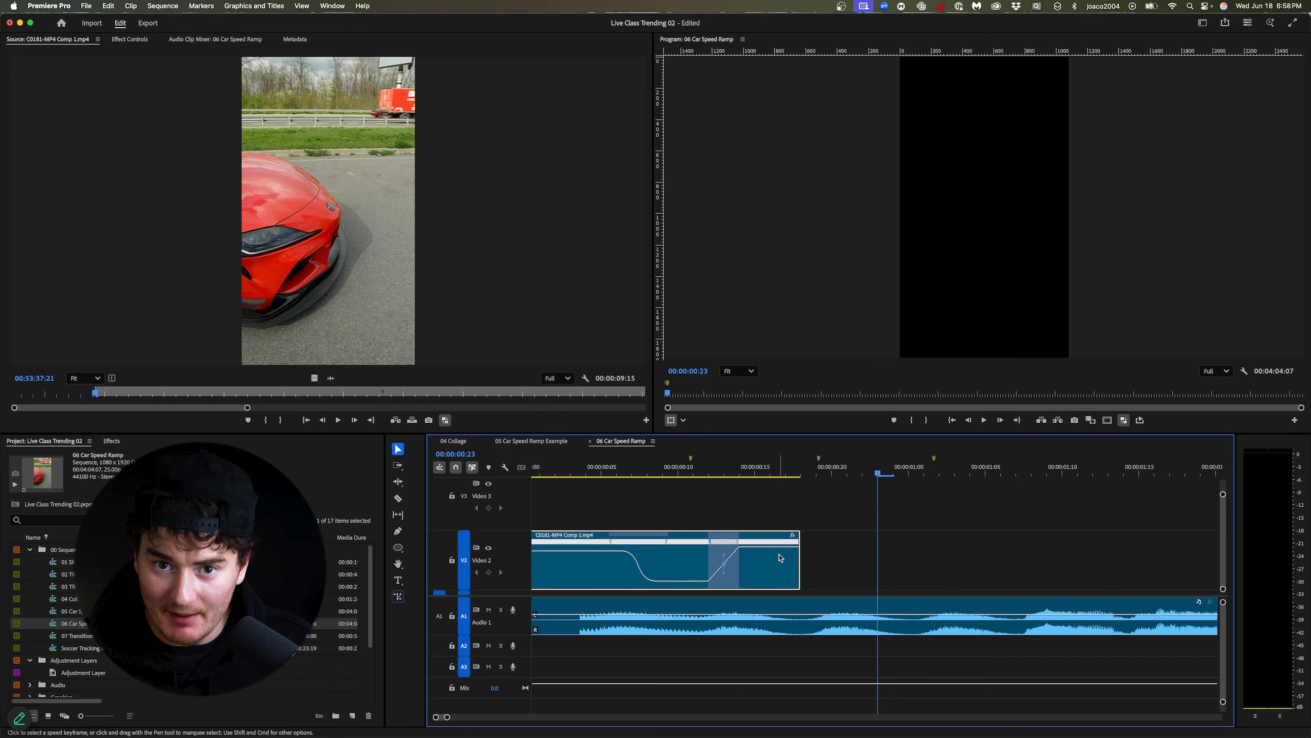
drag(756, 546, 755, 545)
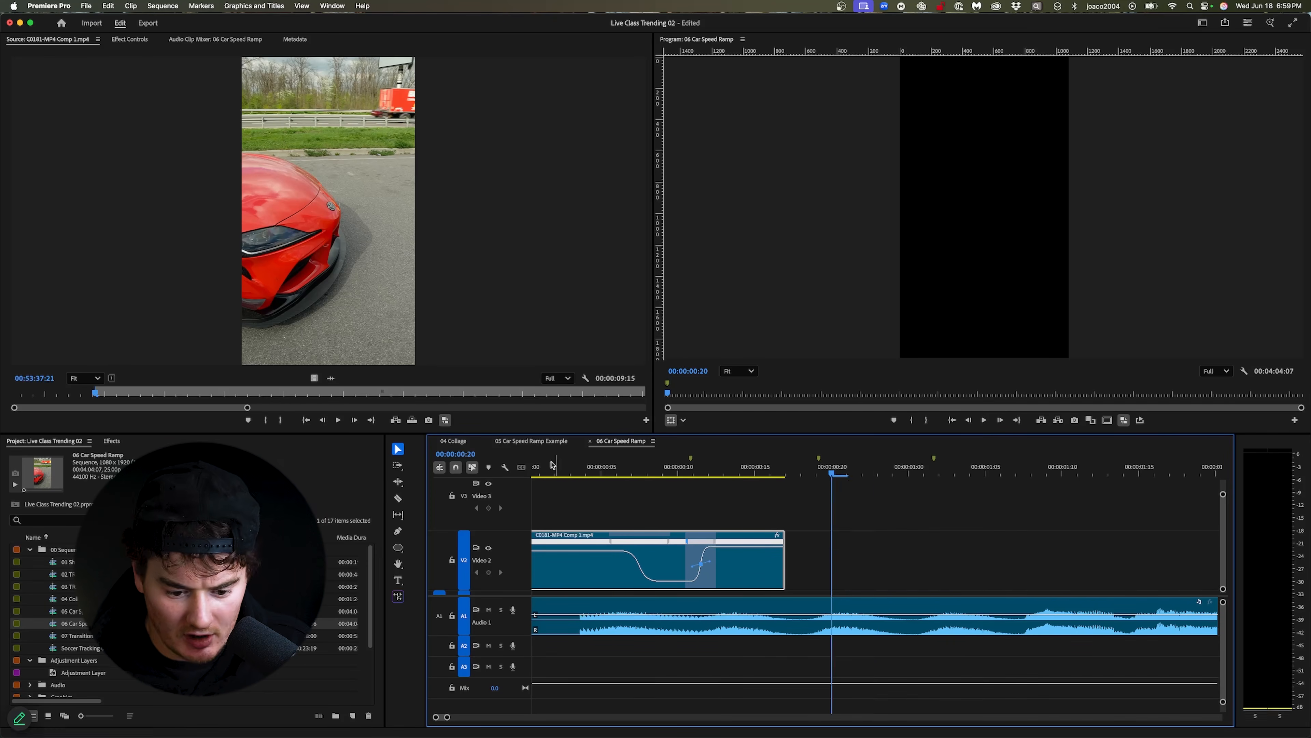
drag(552, 466, 491, 474)
key(space)
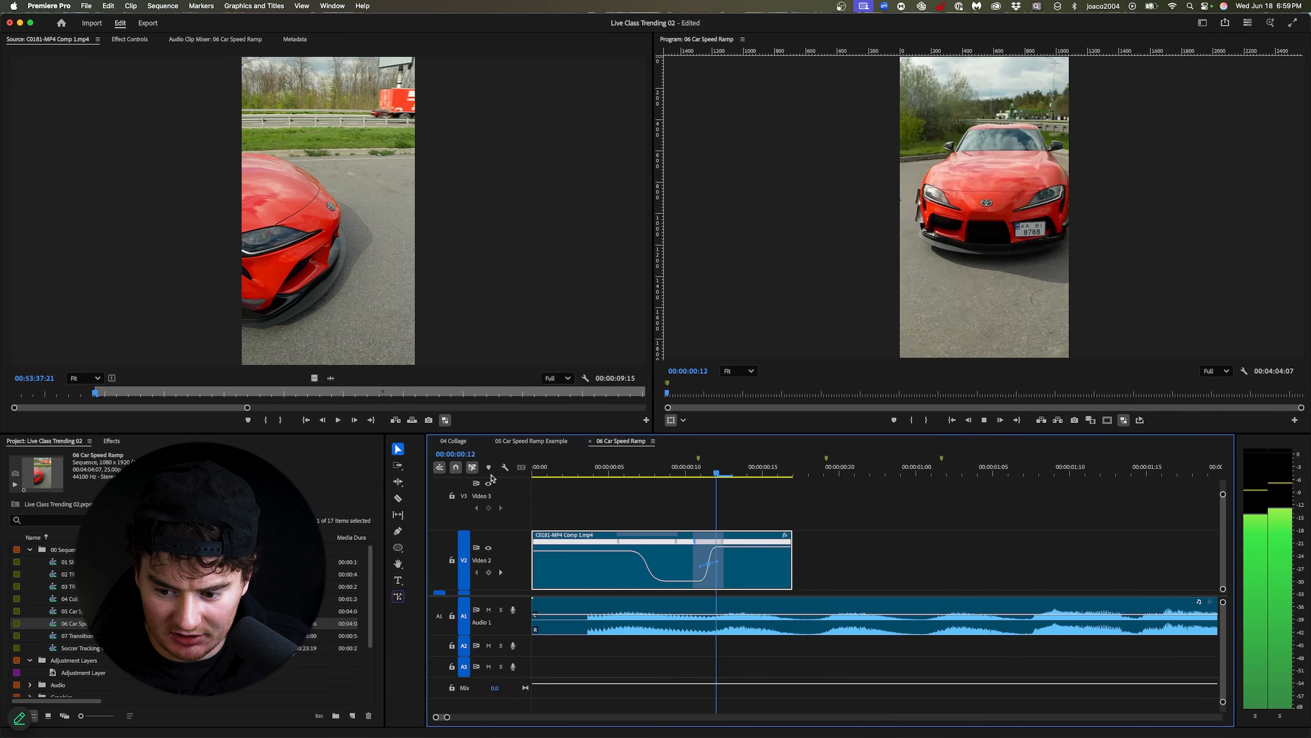
key(space)
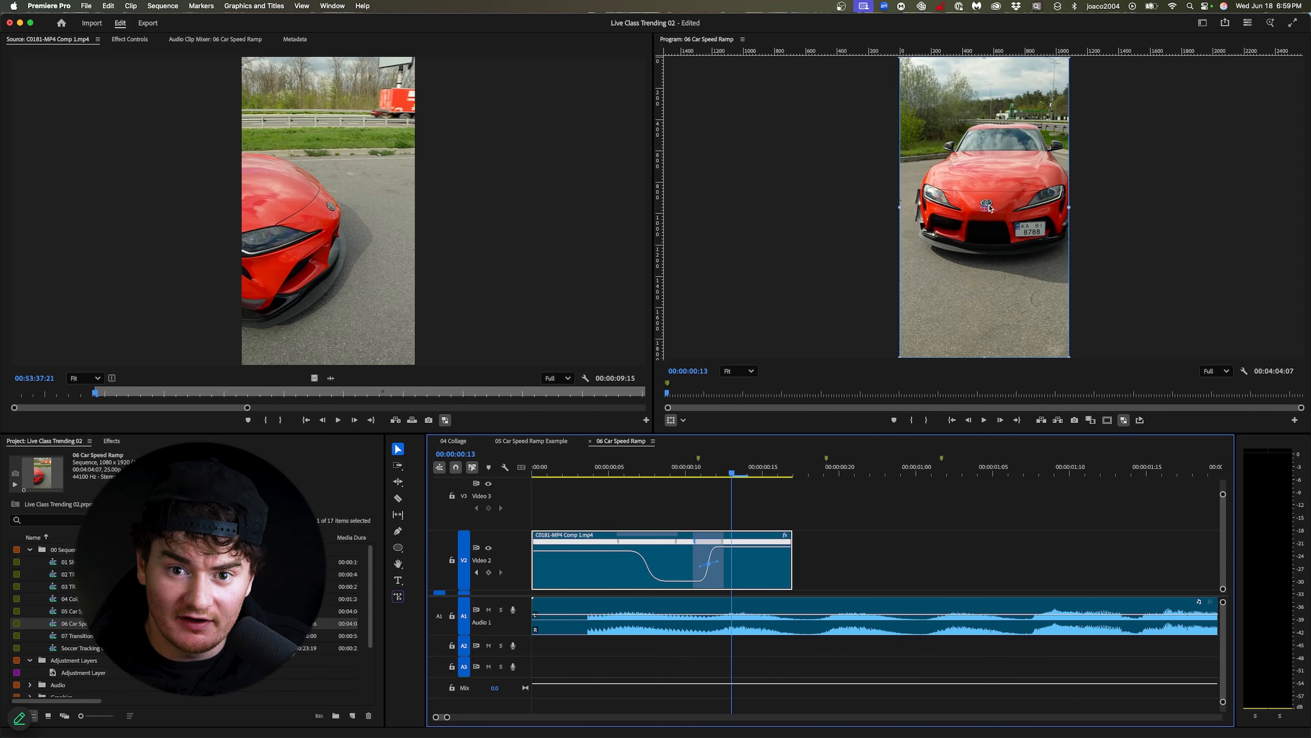
Step: Step frame by frame through the end of the second speed ramp around 00:00:00:13
key(Left)
key(Left)
key(Right)
key(Right)
key(Right)
key(Right)
key(Left)
key(Left)
key(Left)
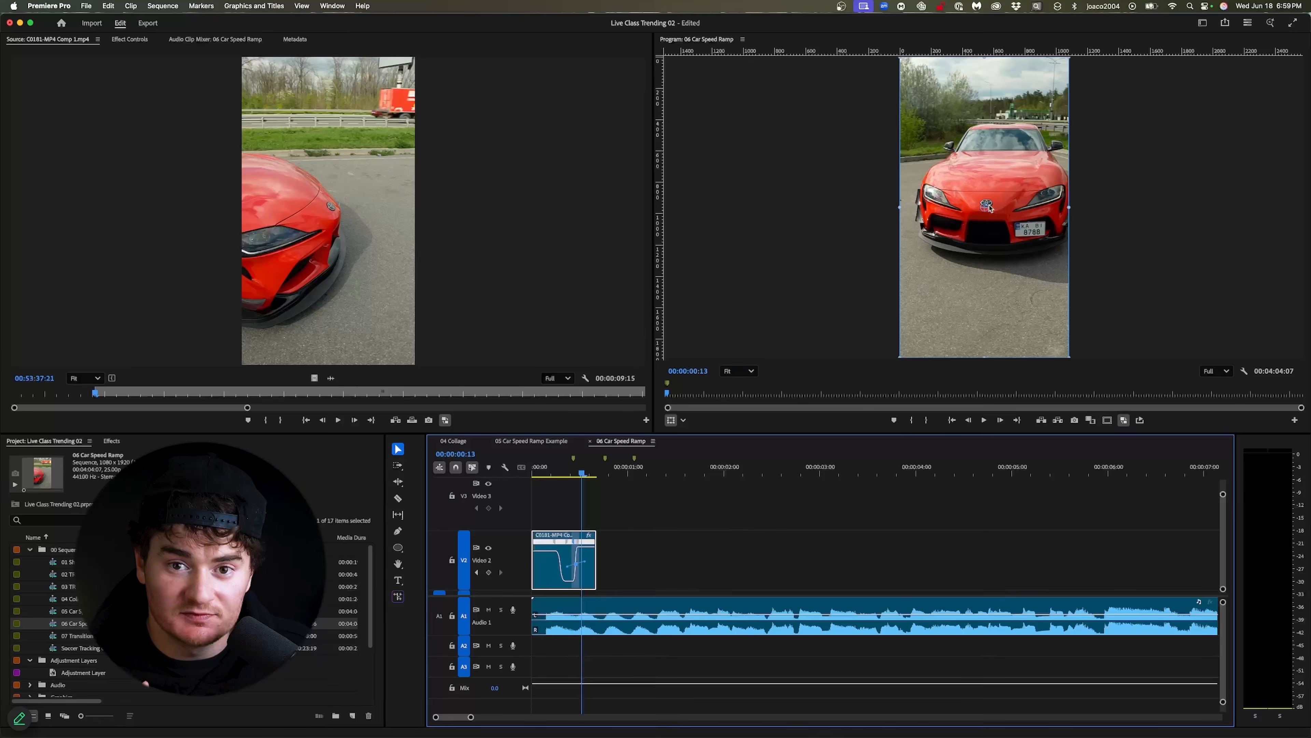
Step: Play back the speed-ramped C0181 clip repeatedly from near its start
drag(581, 474, 541, 485)
key(space)
key(space)
key(space)
key(space)
key(space)
key(space)
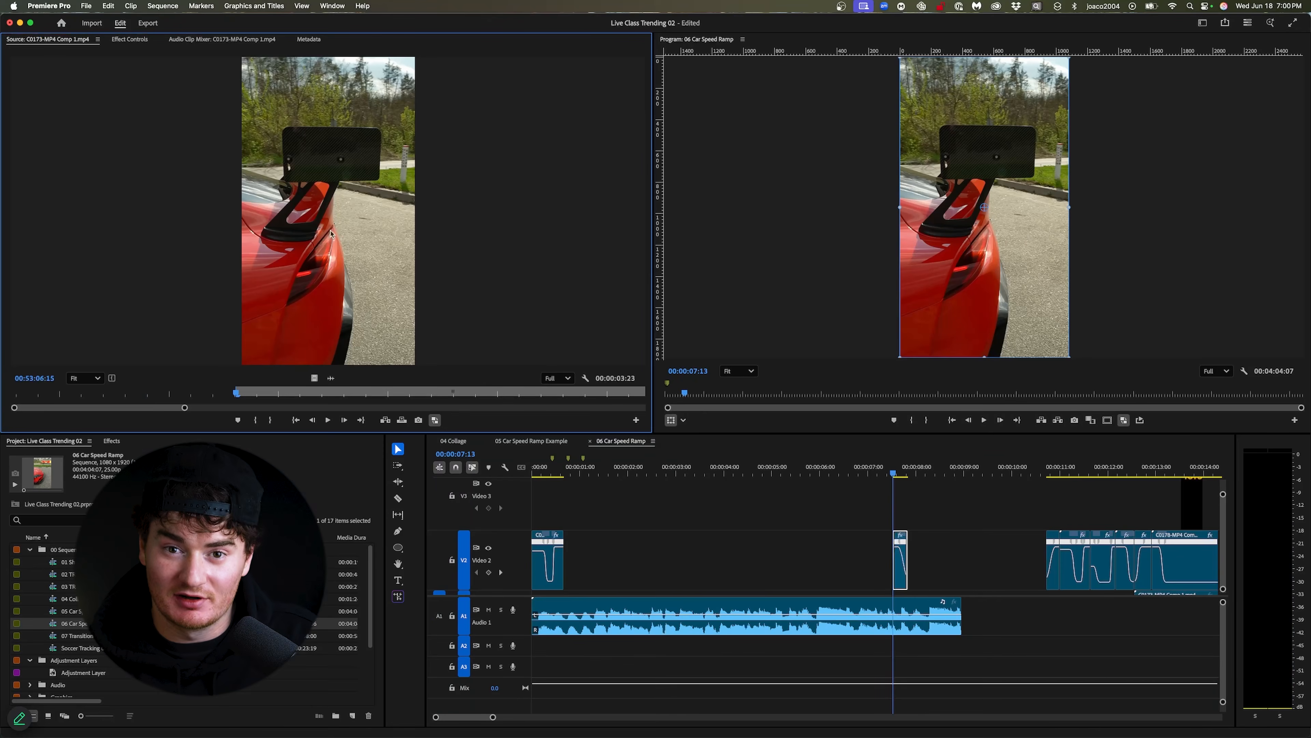
Step: Place the C0173 source clip on Video 2 directly after the C0181 clip and delete the short clip at 00:00:07:13
drag(328, 206, 571, 565)
drag(832, 507, 919, 579)
key(Delete)
Step: Play back the C0181 ramp and the cut into the C0173 clip
click(546, 463)
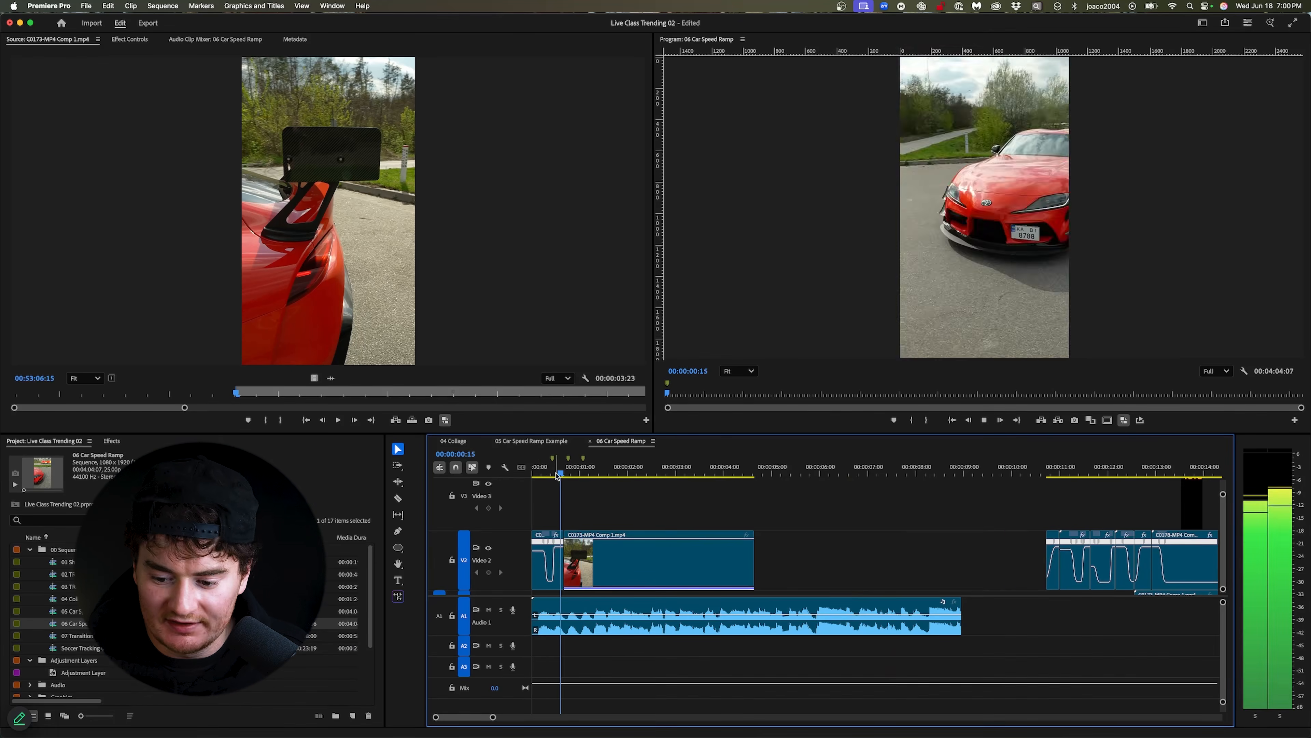
key(space)
click(544, 473)
key(space)
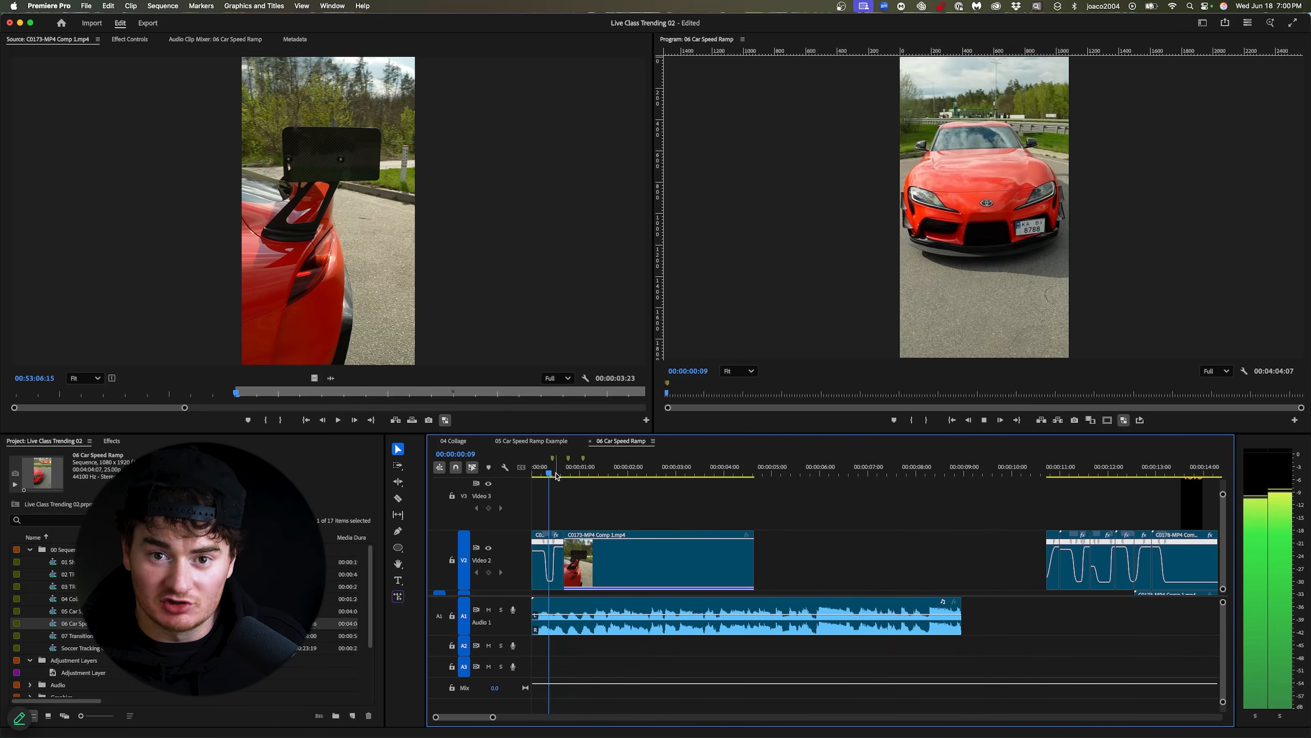
click(546, 473)
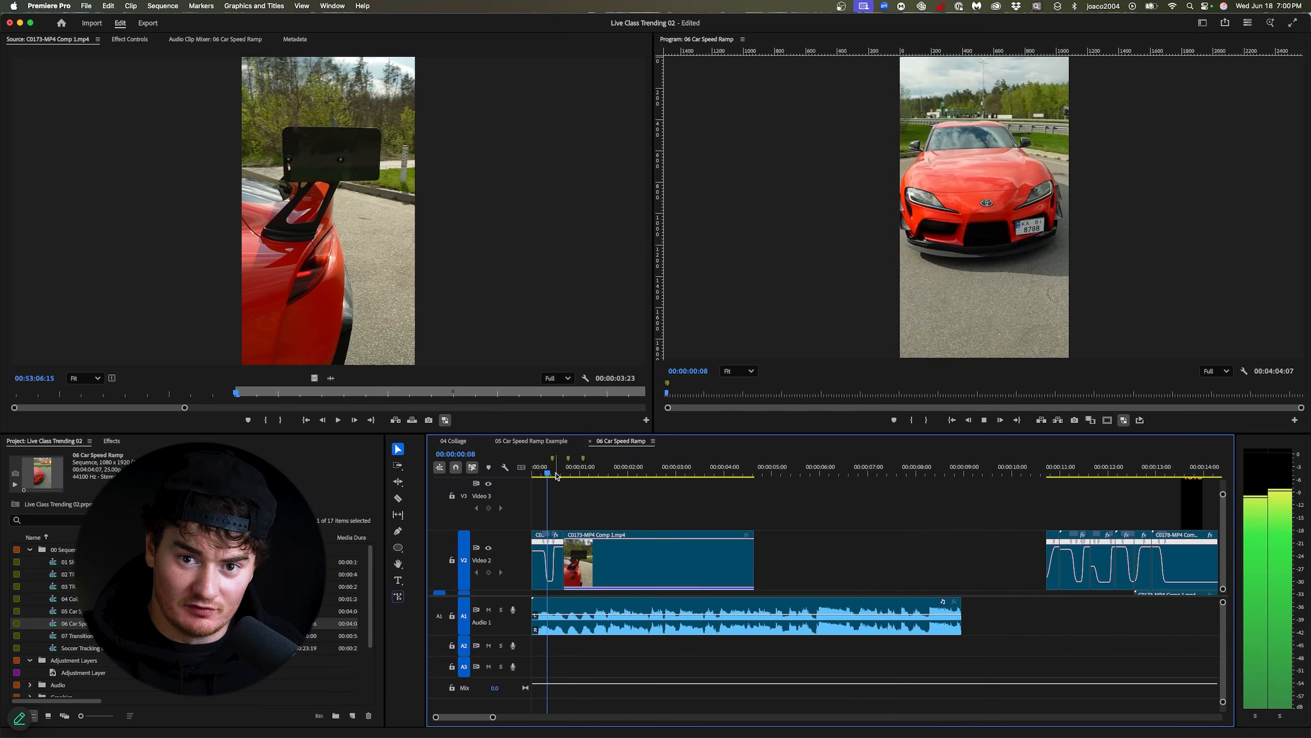
key(space)
Step: Extend the C0173 clip to about 00:00:10:04, park the playhead at 00:00:06:10, and display the clip's time-remapping speed line
mouse_move(839, 465)
mouse_down()
mouse_move(863, 465)
mouse_move(840, 465)
mouse_up()
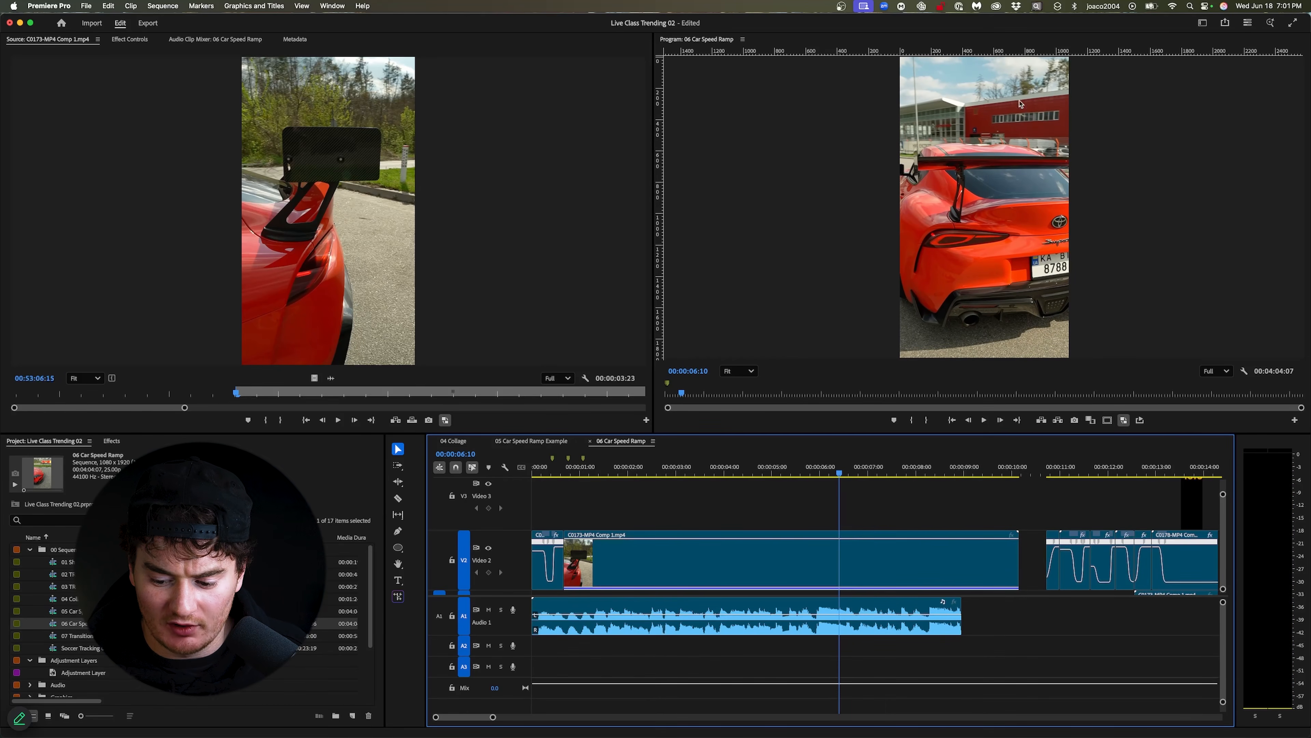
click(1011, 535)
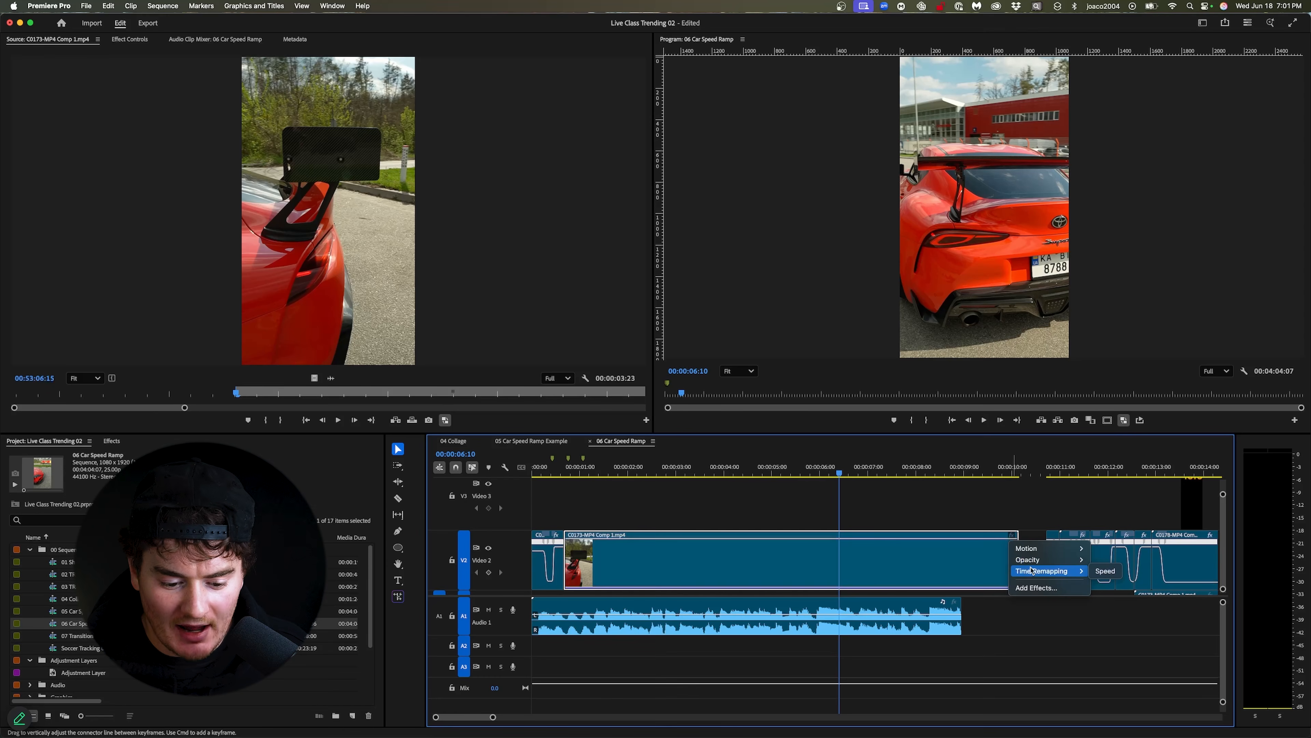
click(1105, 571)
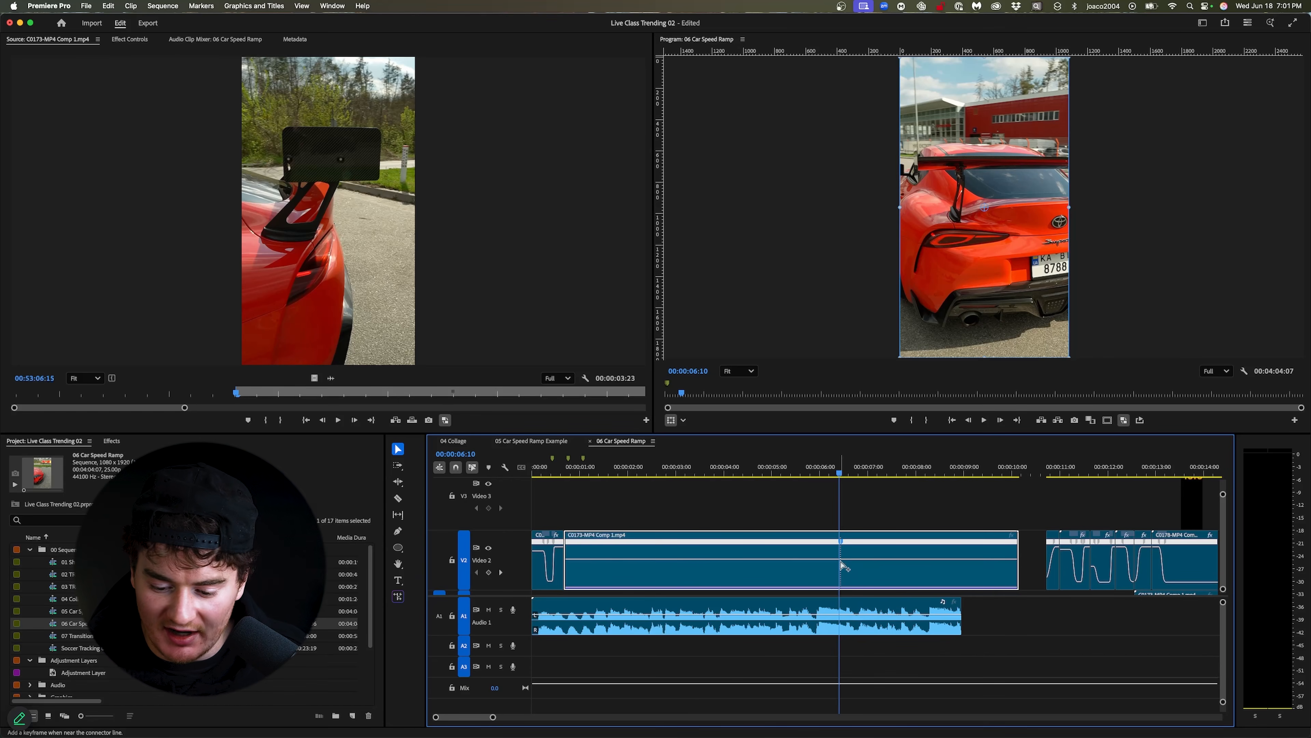
Step: Add a speed keyframe at 00:00:06:10 and raise the preceding section's speed until the keyframe falls at about 00:00:00:24
drag(669, 565, 715, 559)
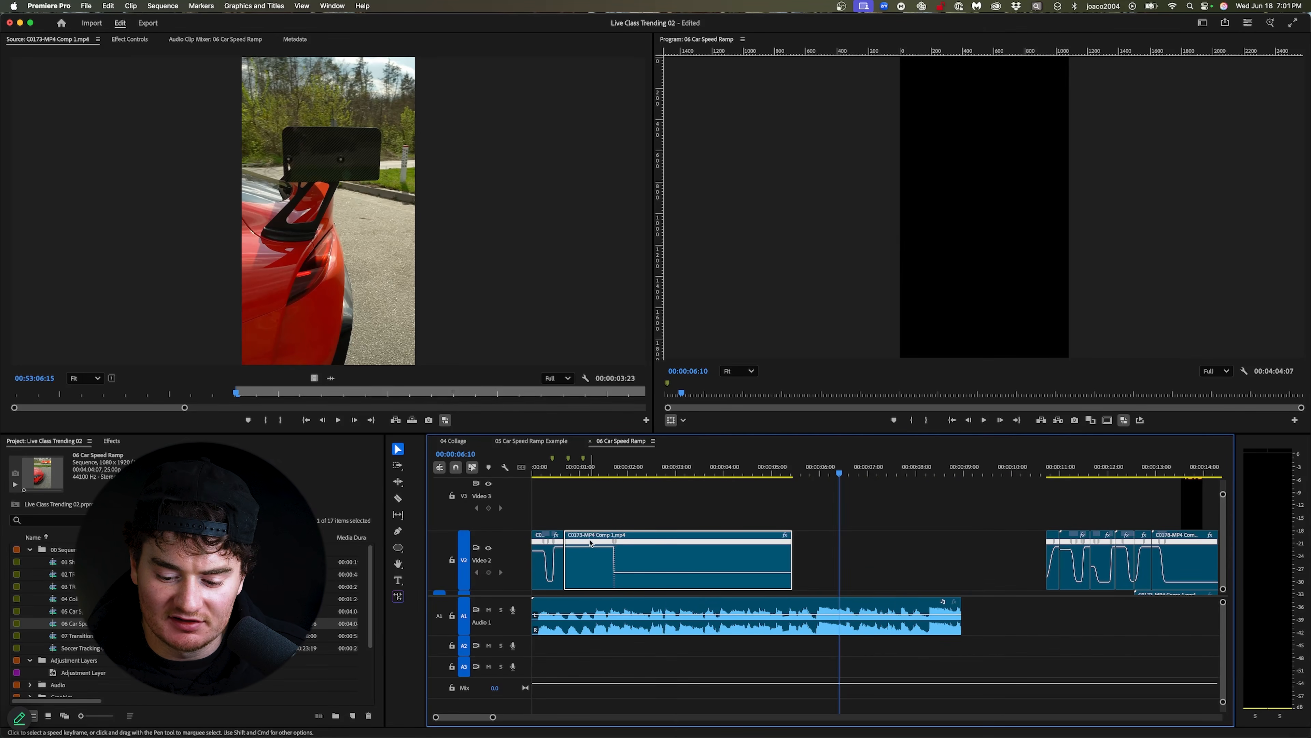
drag(593, 551, 590, 542)
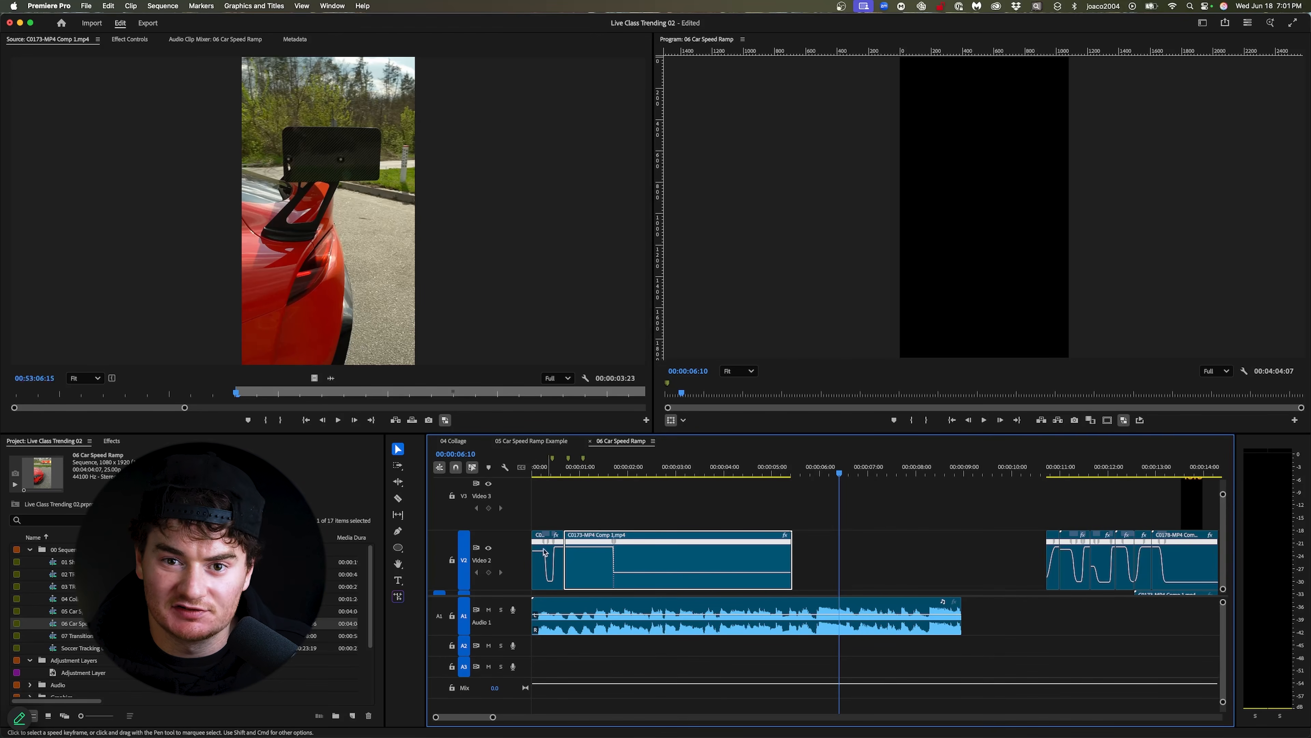
drag(591, 546, 592, 539)
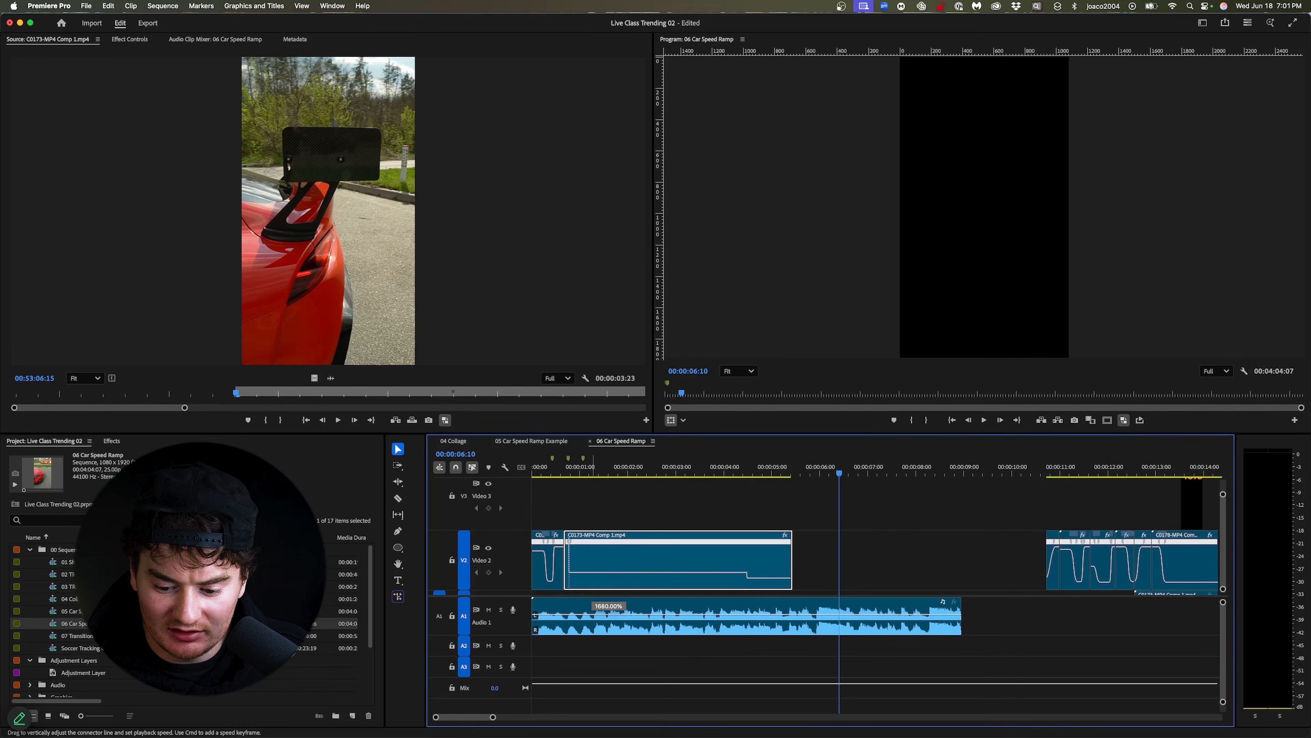
drag(593, 465, 593, 464)
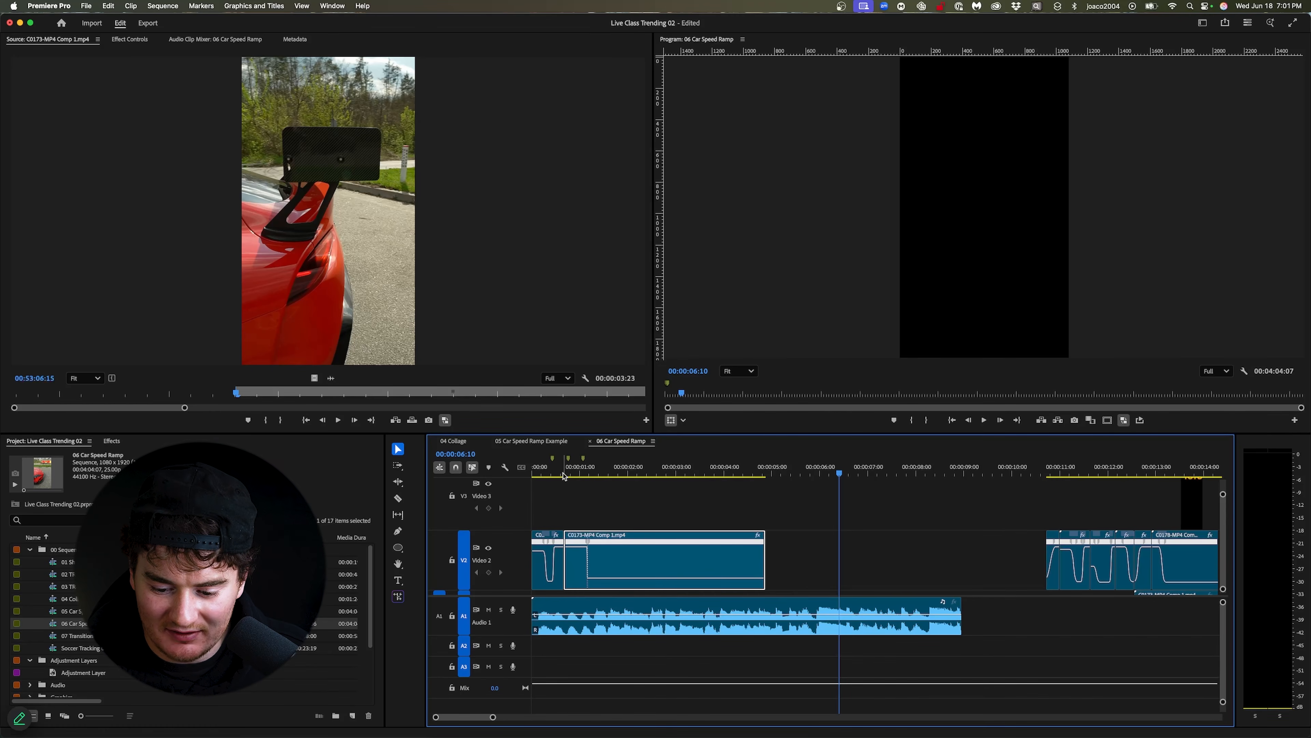
Step: Play back both clips repeatedly from near the start to check the C0173 speed change
click(542, 469)
key(space)
click(542, 471)
key(space)
click(542, 472)
key(space)
click(542, 471)
key(space)
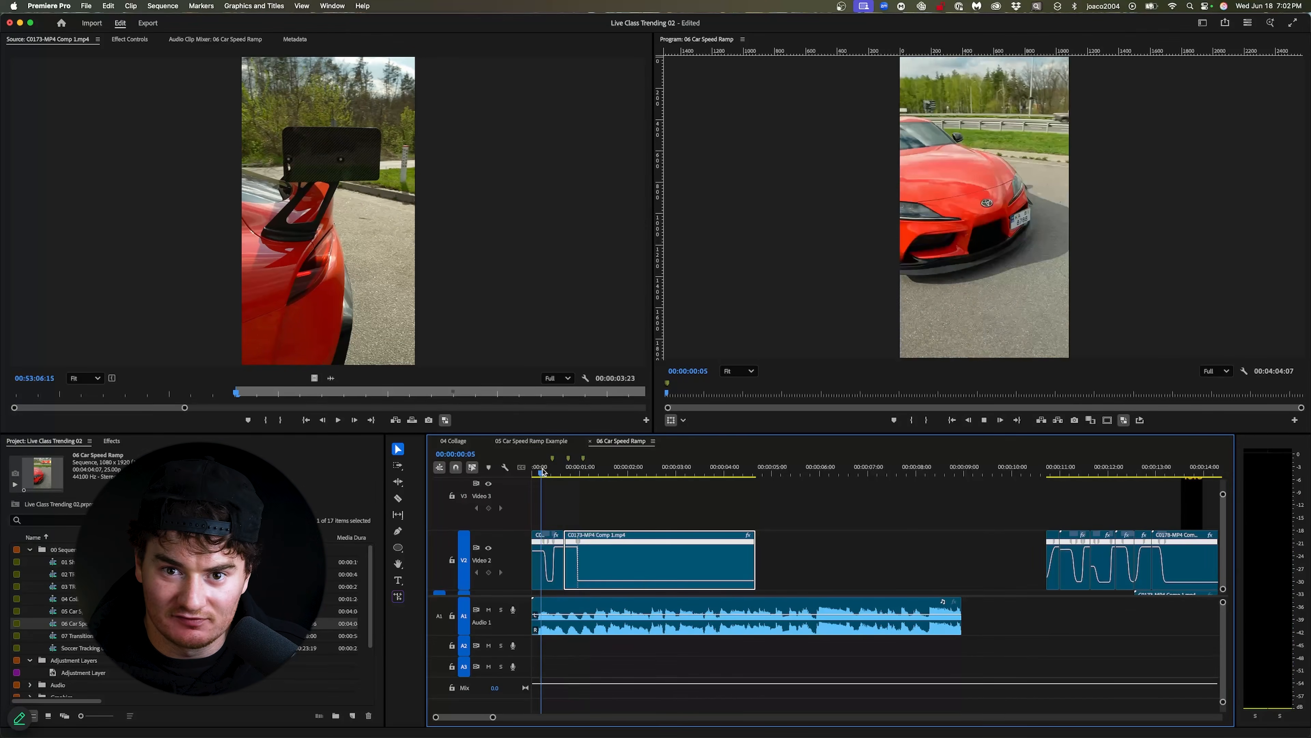
key(space)
Step: Spread the C0173 speed keyframe into a ramp, smooth it into an S-curve with its handle, and preview the transition
key(=)
key(=)
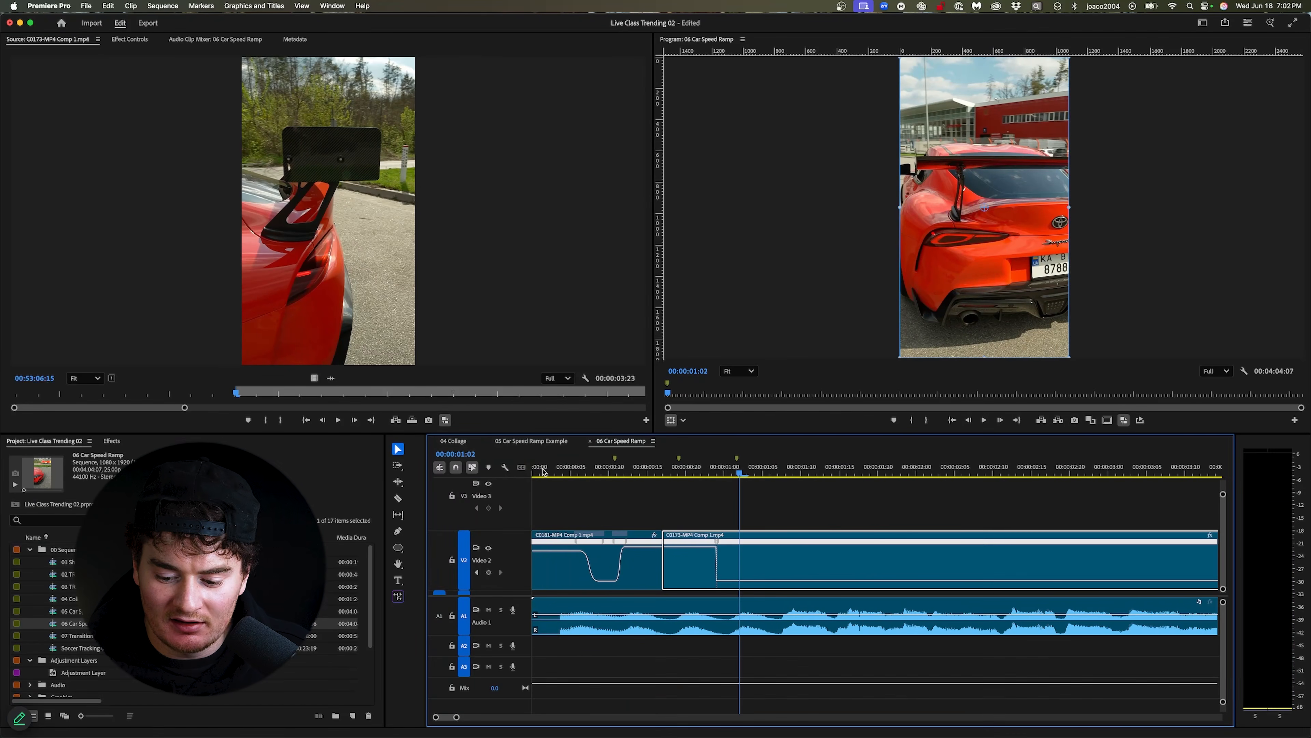
drag(715, 551, 689, 549)
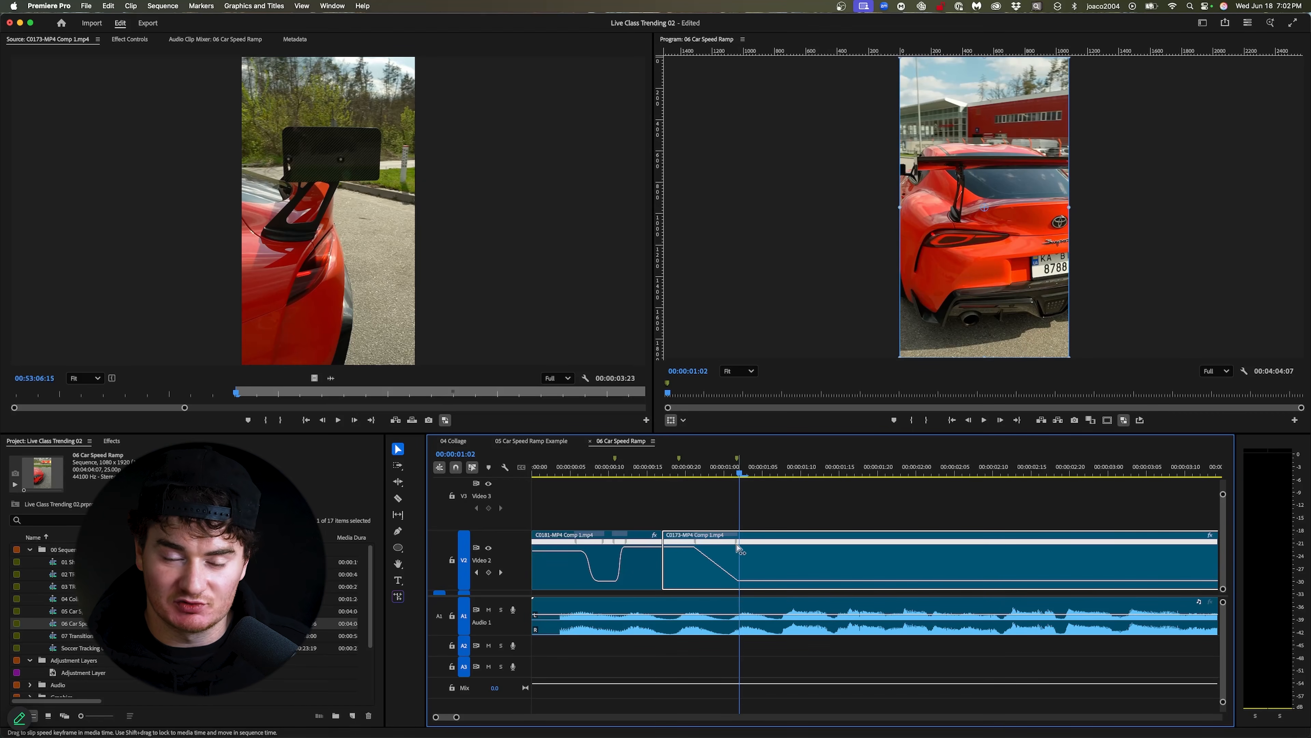
drag(700, 563, 659, 579)
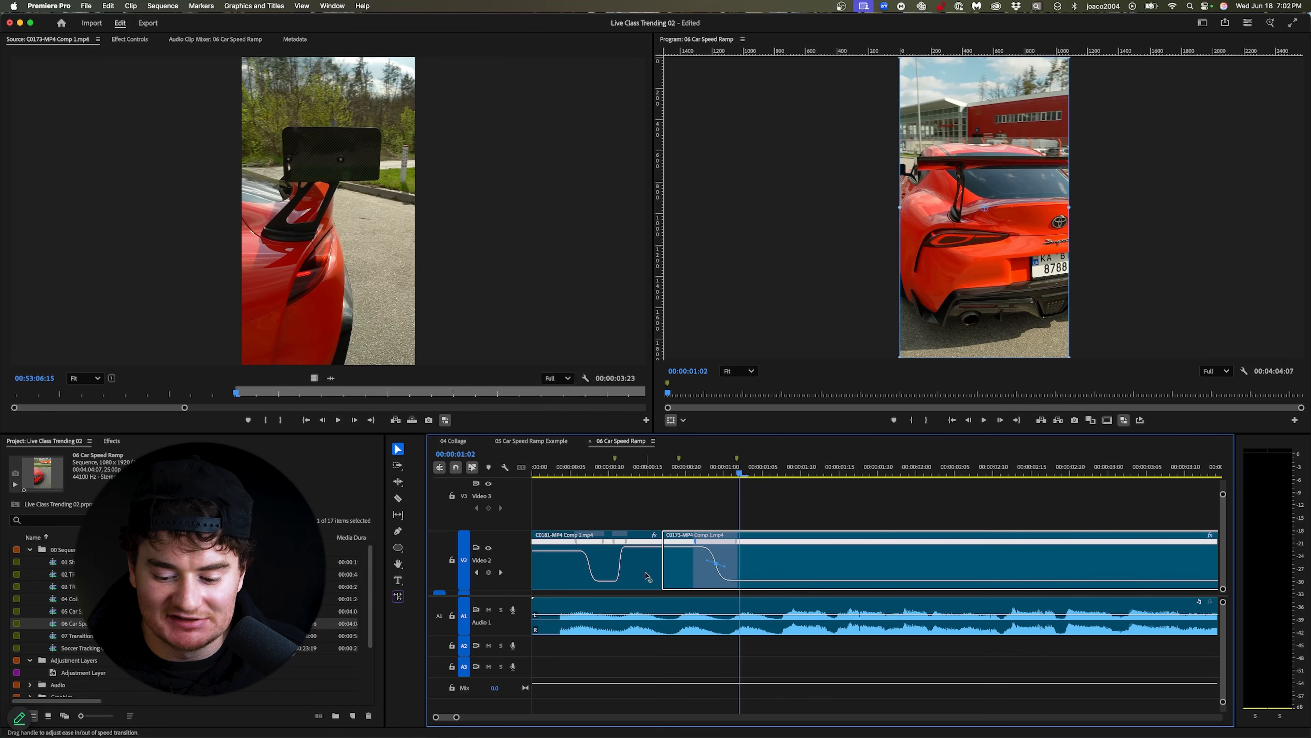
click(601, 473)
key(space)
key(space)
Step: Try starting the C0173 clip at about 00:00:00:14, preview it, and undo the move
drag(685, 573, 667, 574)
click(548, 464)
key(space)
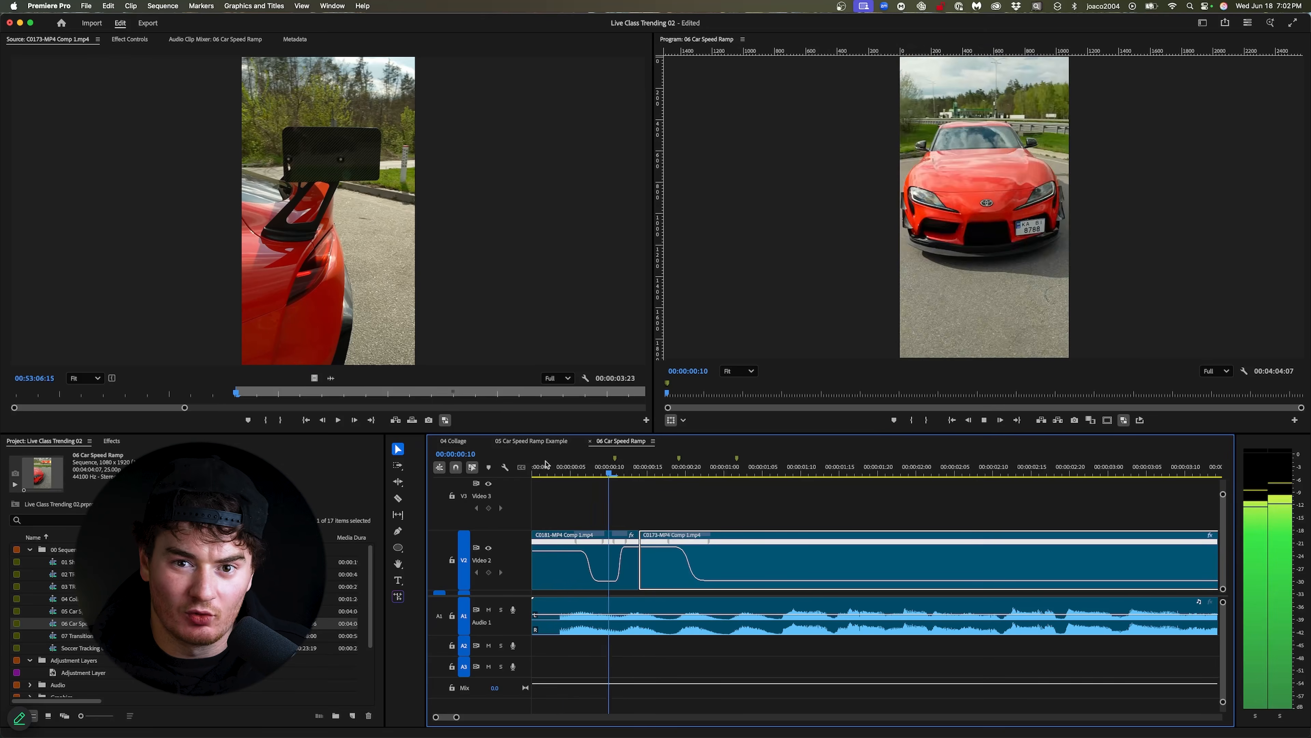
key(space)
key(super+z)
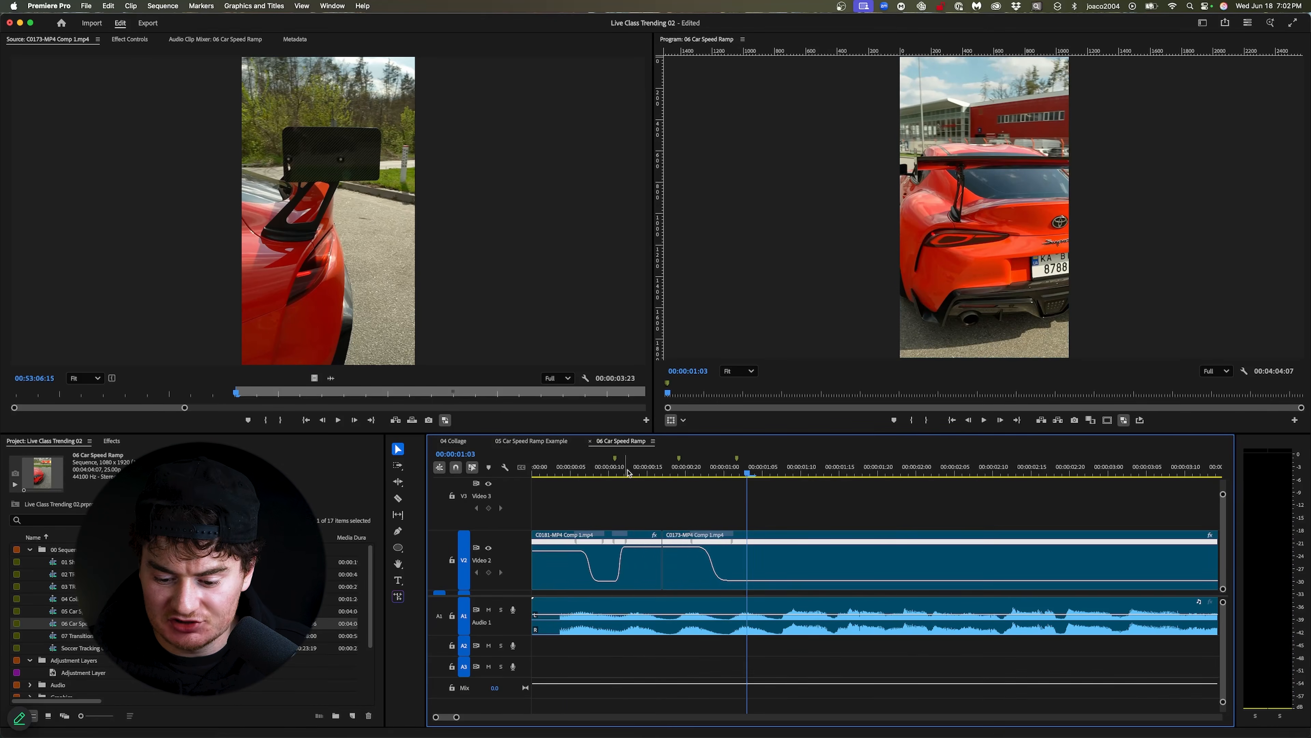
Step: Move the C0173 clip earlier to start at 00:00:00:15, overlapping the end of the C0181 clip, and preview it
drag(636, 469, 647, 469)
drag(689, 573, 673, 573)
key(space)
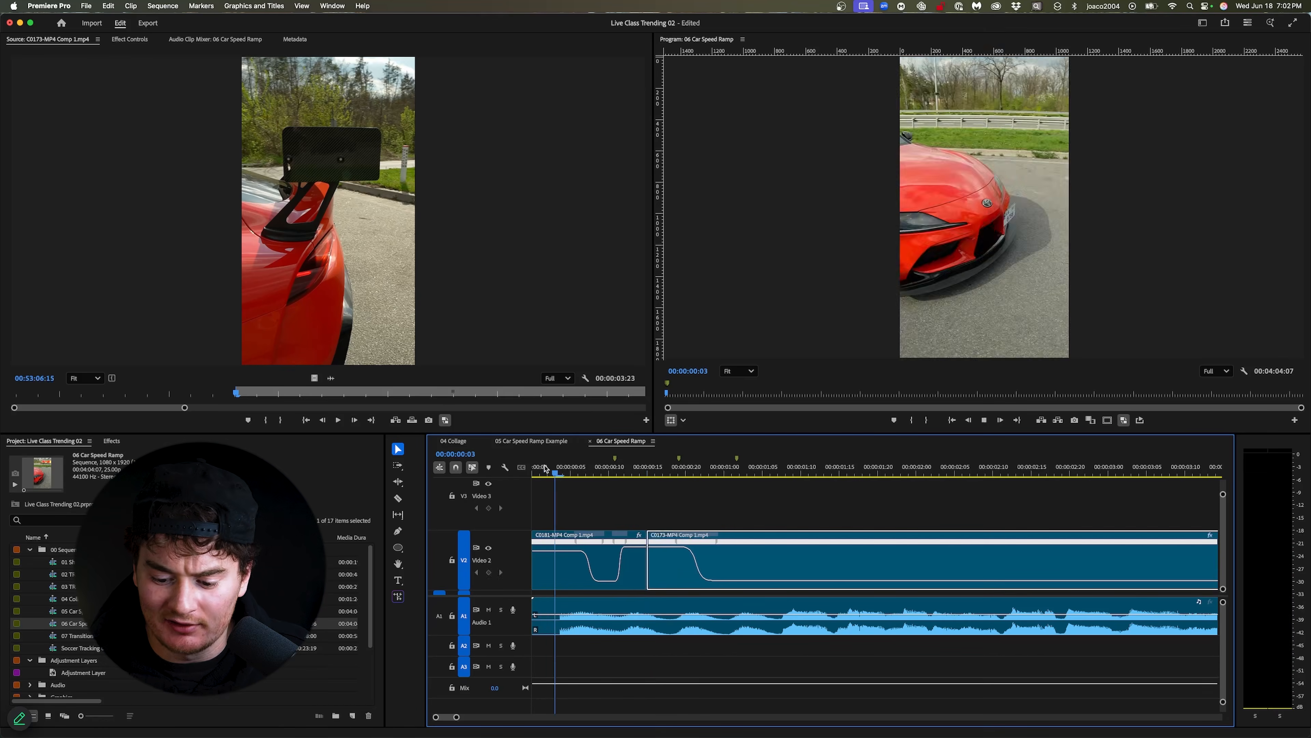
key(space)
Step: Play back the tightened transition between the two car clips several times
click(564, 464)
key(space)
key(space)
click(562, 459)
key(space)
key(space)
click(563, 460)
key(space)
key(space)
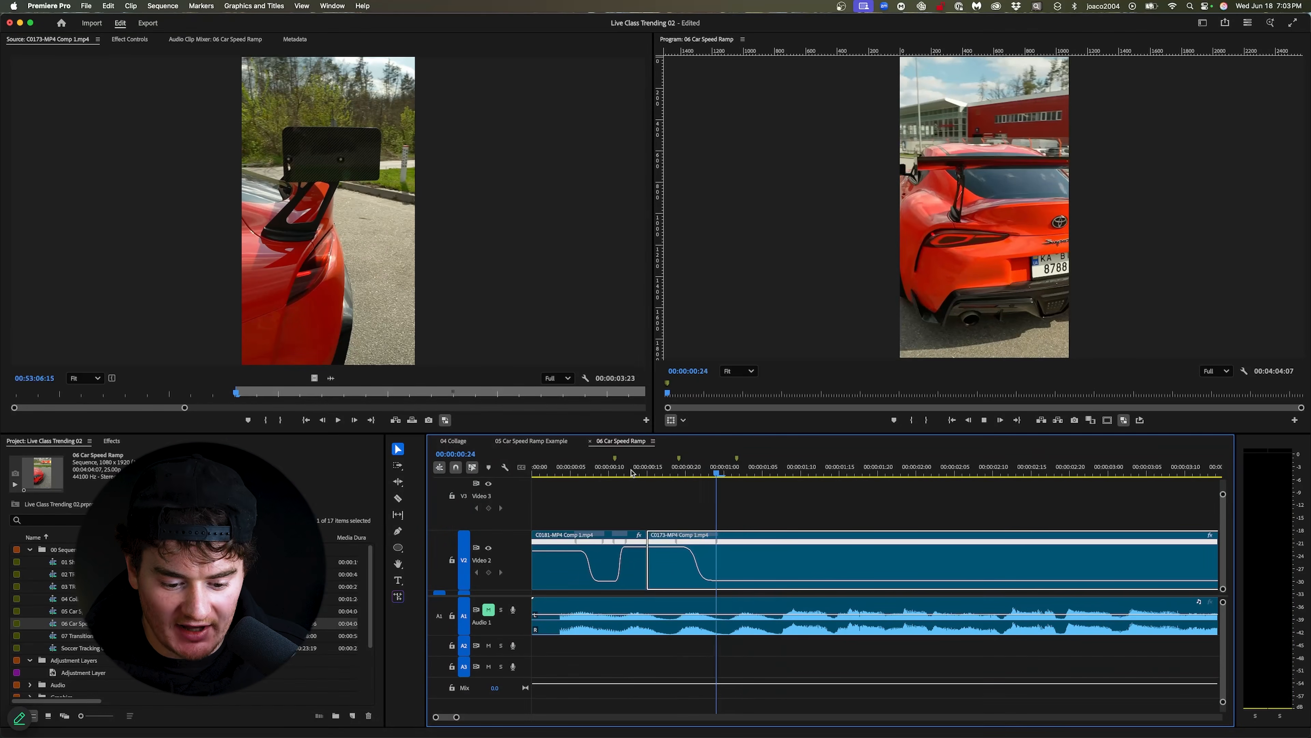
Step: Replay the transition into the C0173 clip with the Audio 1 track muted
key(space)
click(626, 471)
key(space)
key(space)
click(625, 471)
key(space)
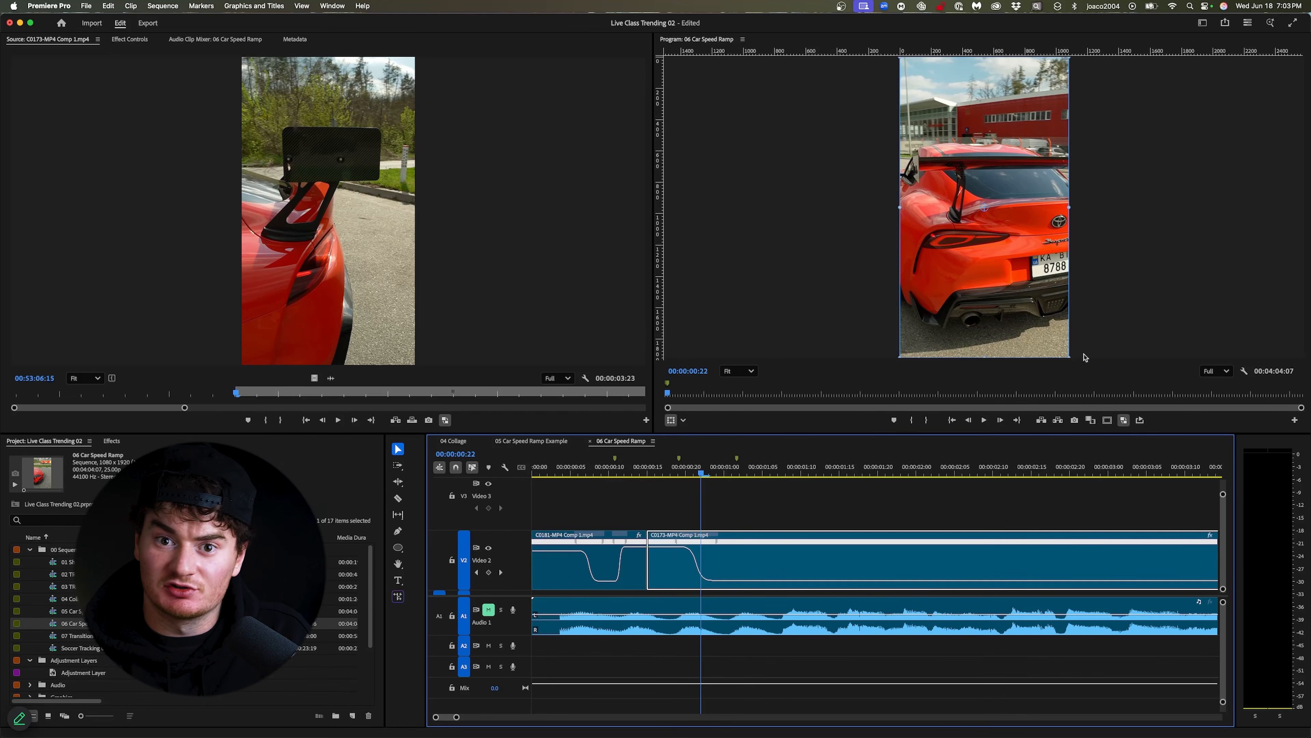
Step: Cut the C0173 clip at 00:00:01:00 and delete the remainder after the cut
drag(639, 471, 716, 470)
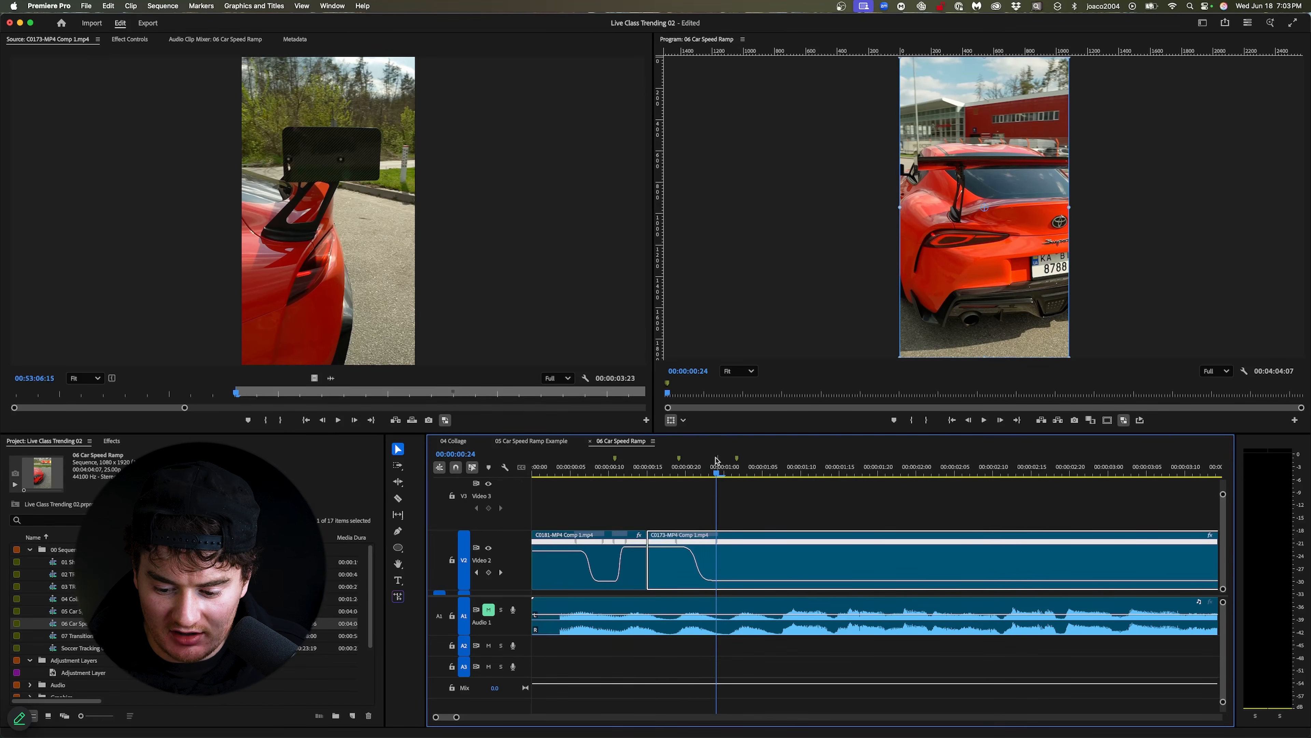
drag(720, 474, 724, 475)
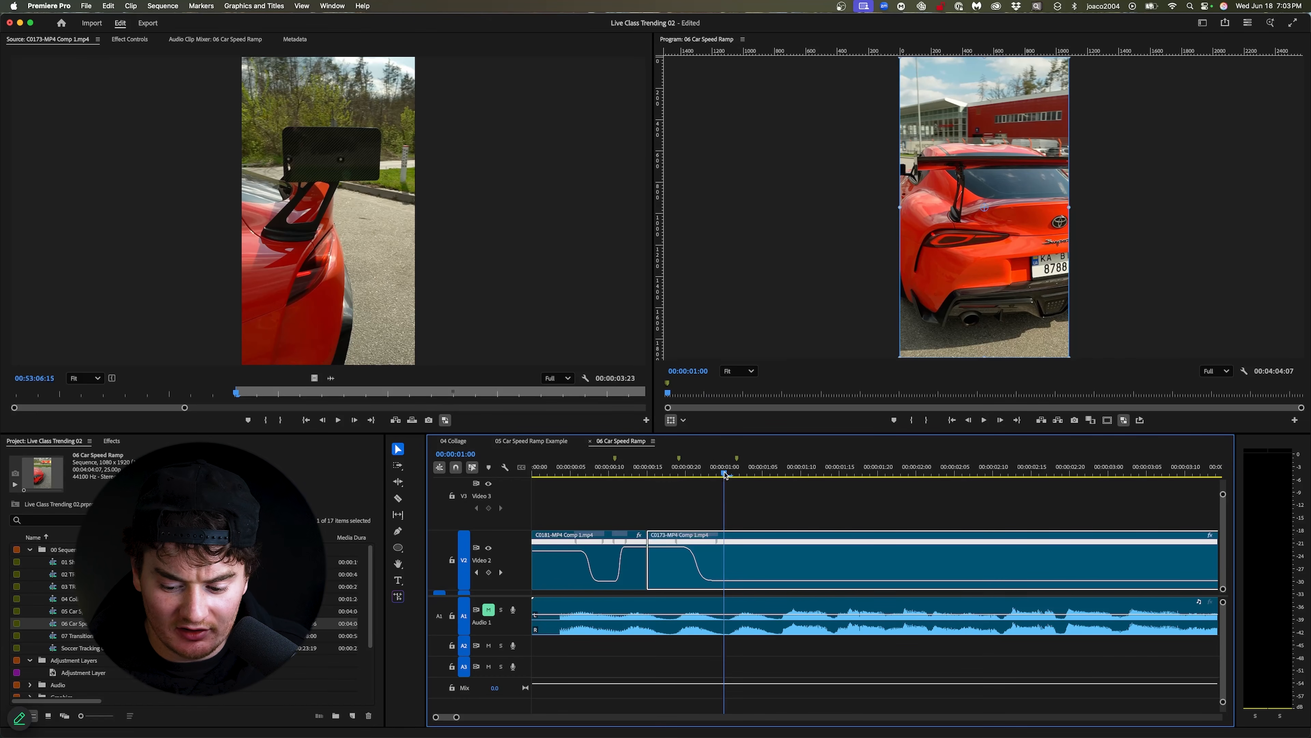
key(super+k)
click(772, 567)
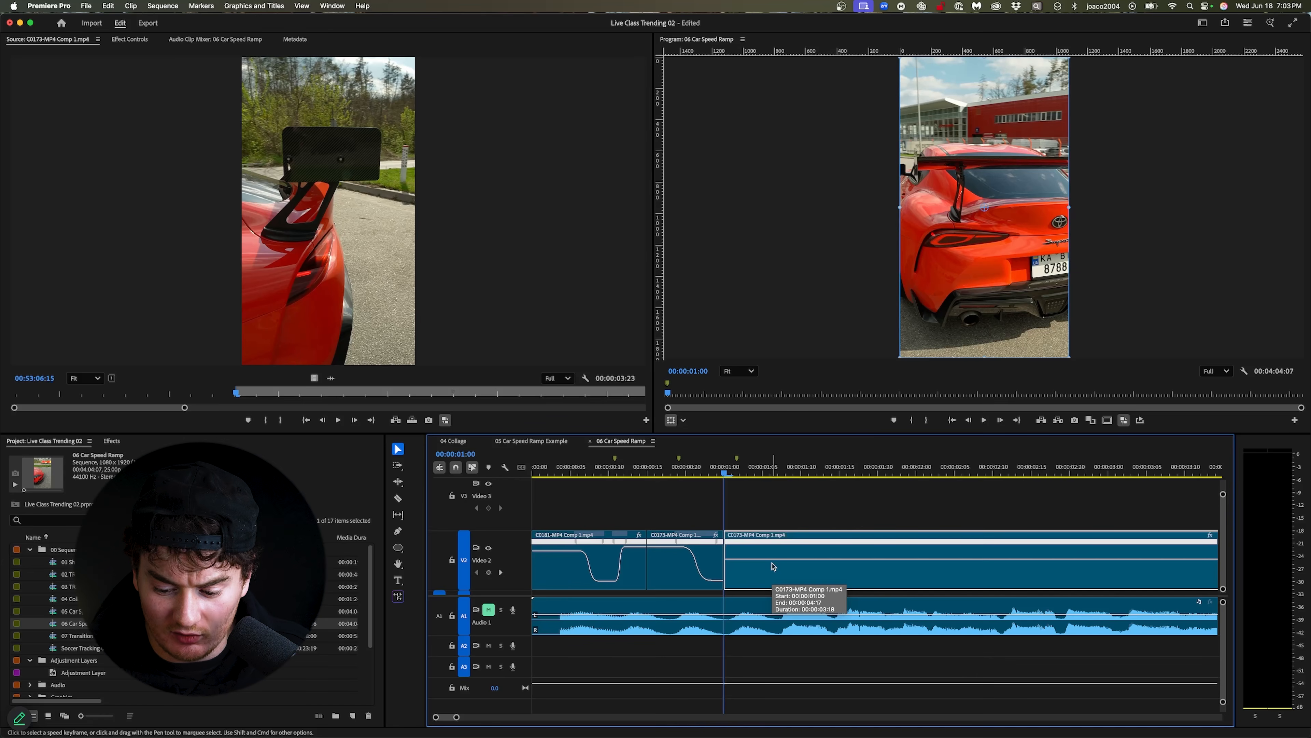
key(Delete)
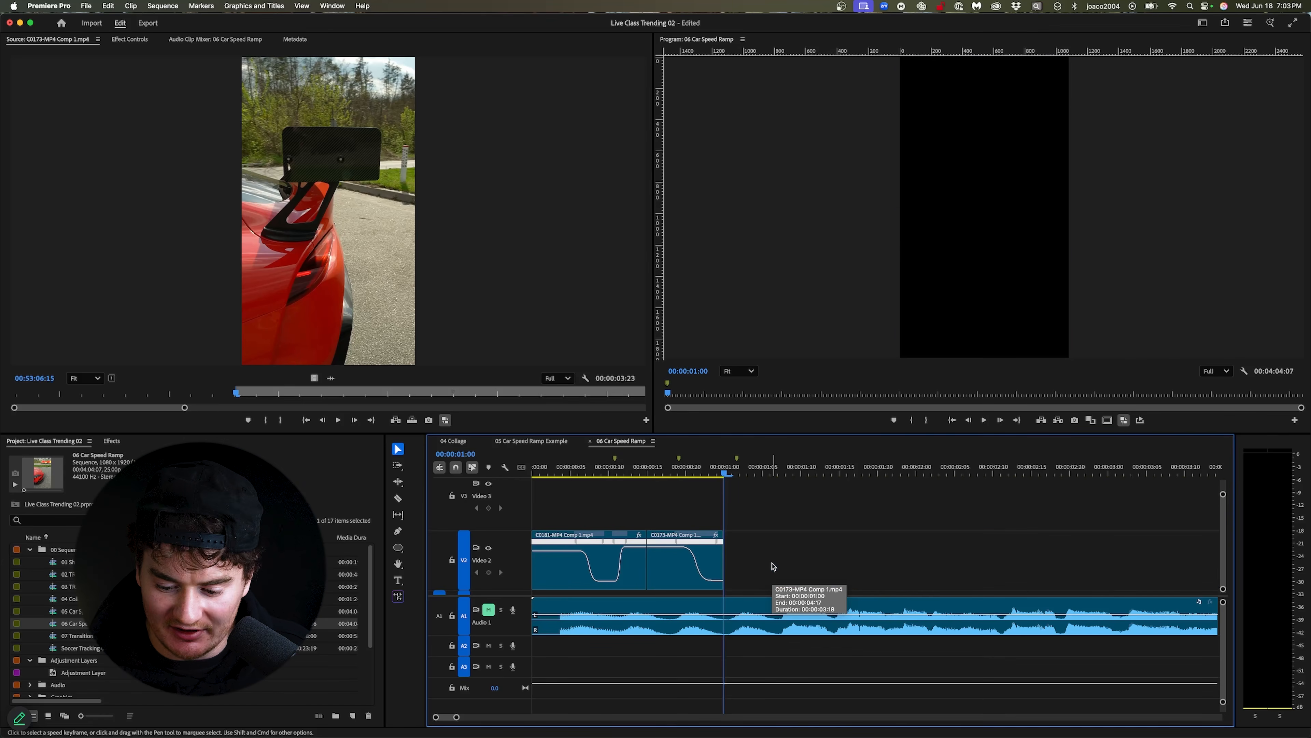
Step: Duplicate the trimmed C0173 clip directly after itself and reverse the copy's speed
click(671, 564)
drag(673, 563, 751, 569)
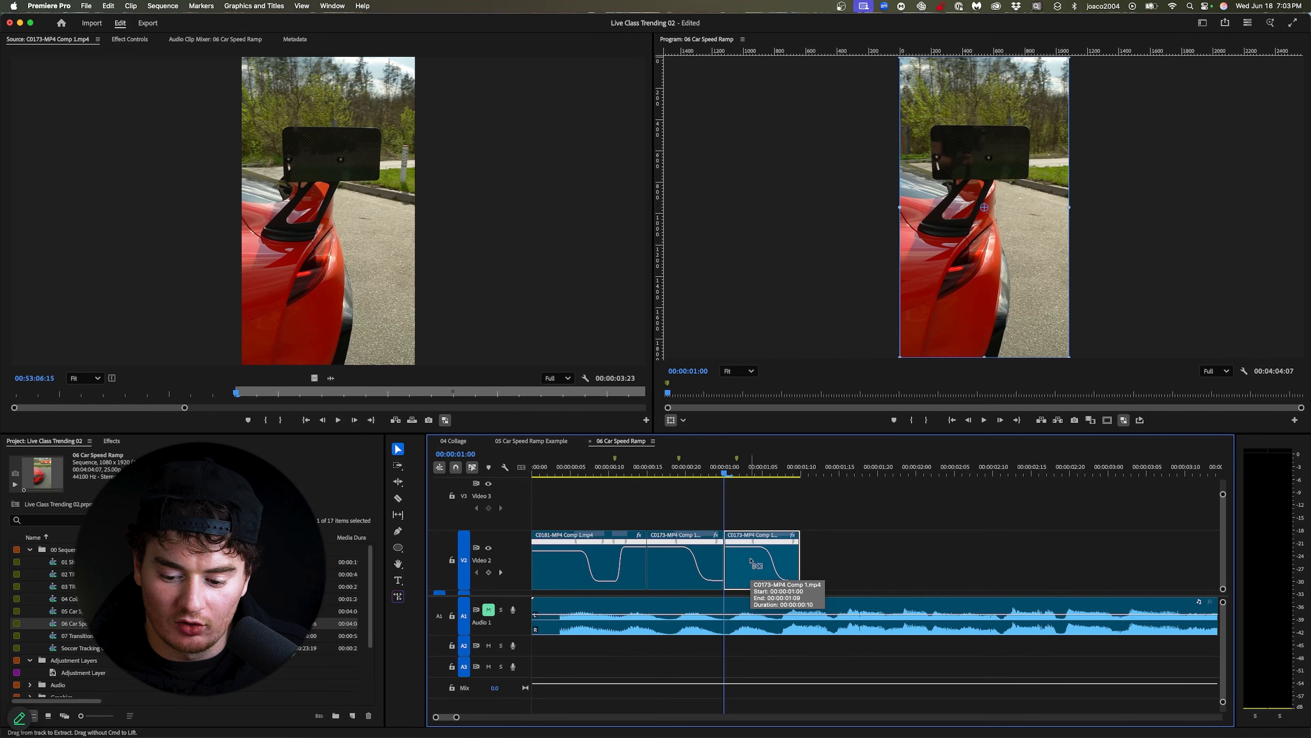
key(super+r)
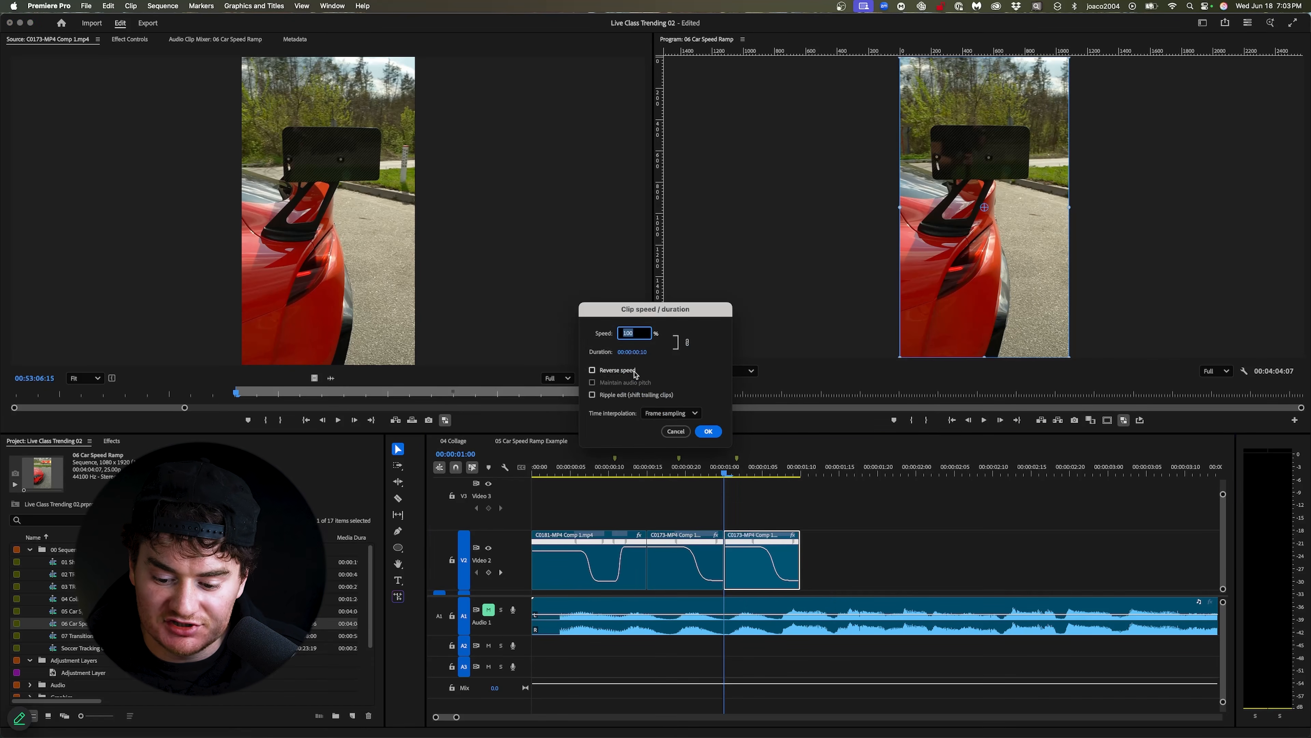
click(694, 432)
Step: Play back the forward C0173 clip and its reversed copy together
click(645, 471)
key(space)
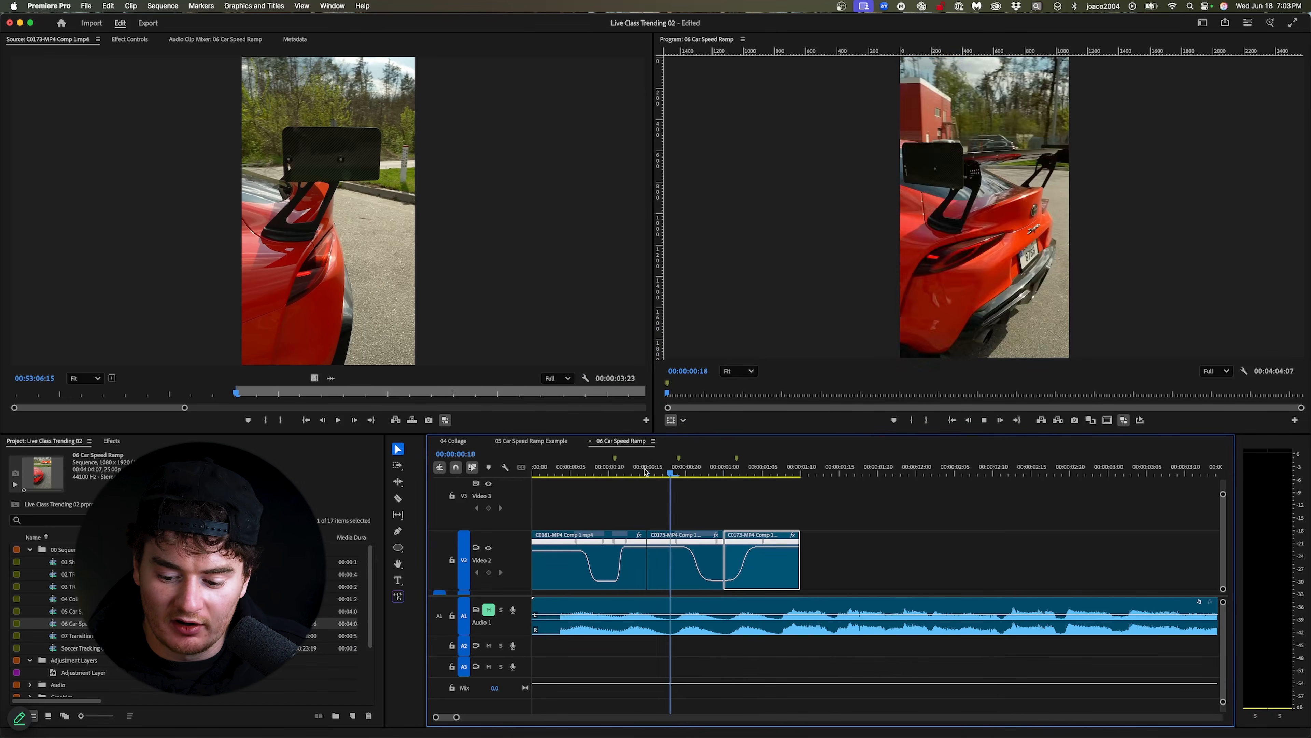
click(646, 471)
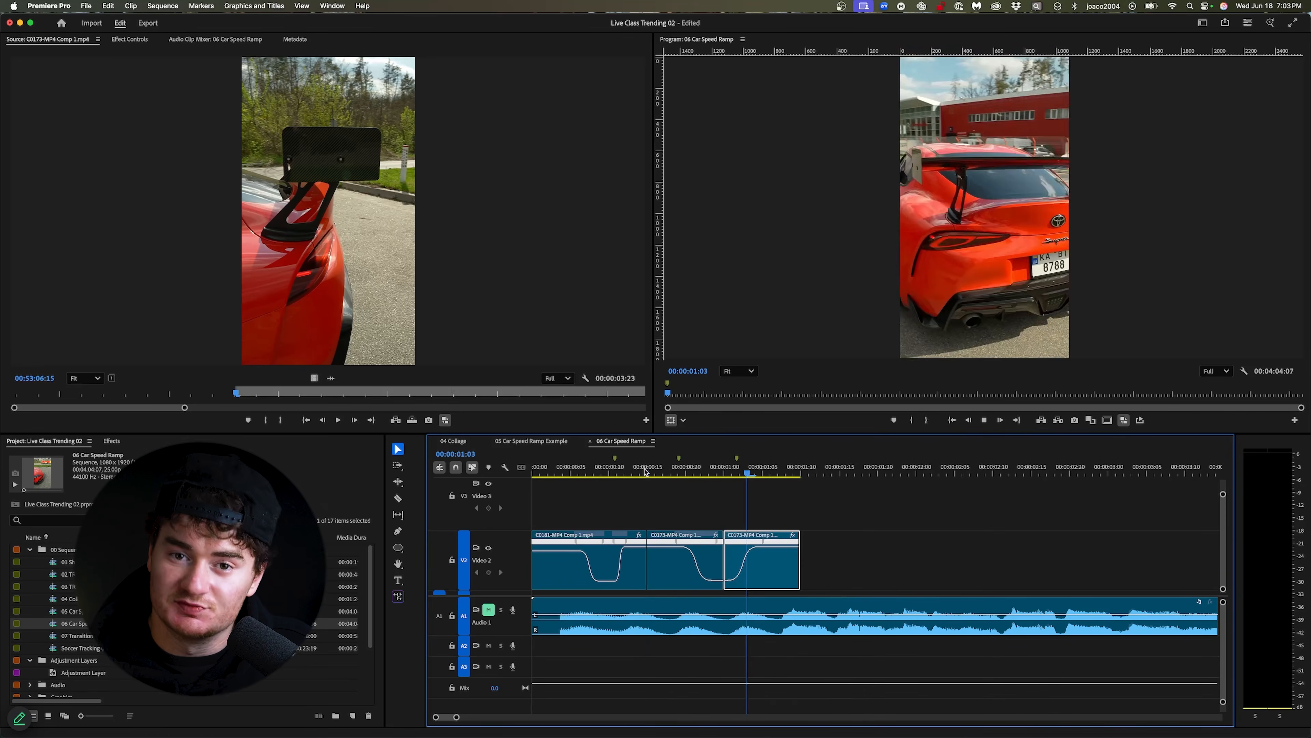
click(601, 470)
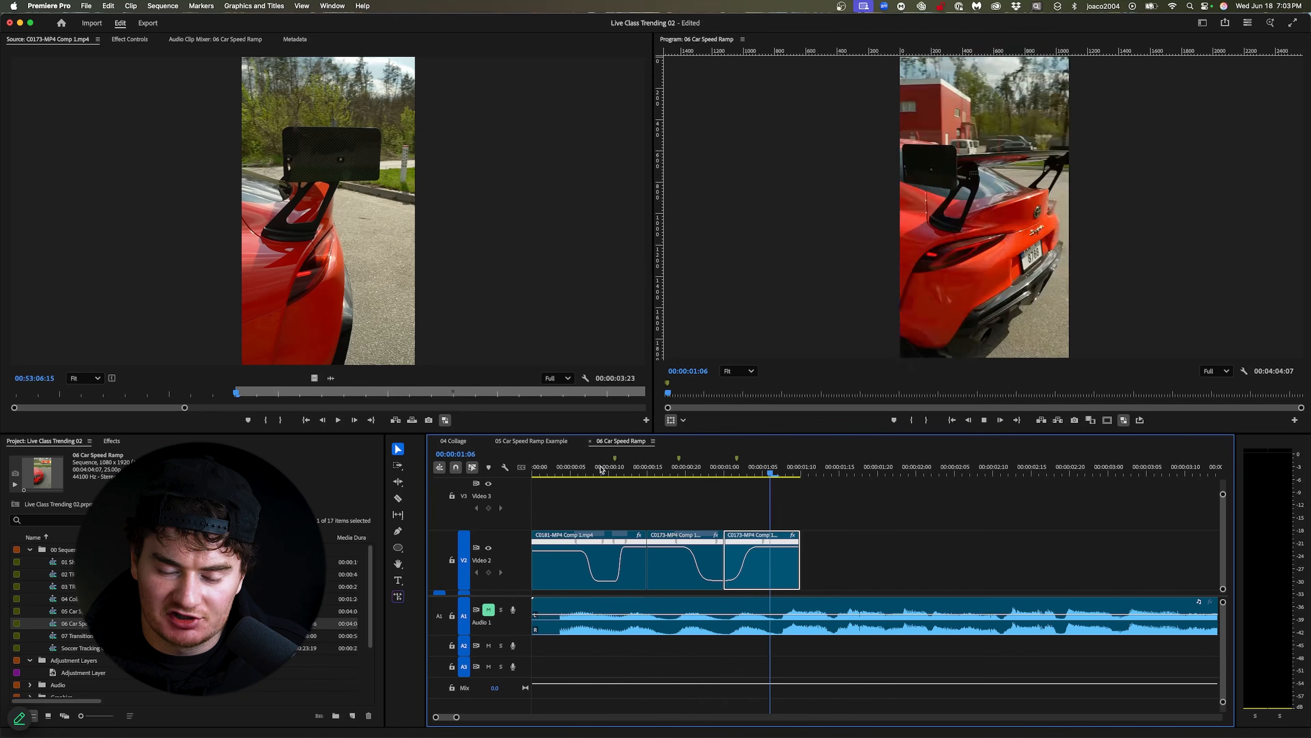
Step: Replay the edit from the C0181 clip through the forward and reversed C0173 clips
key(space)
click(577, 474)
key(space)
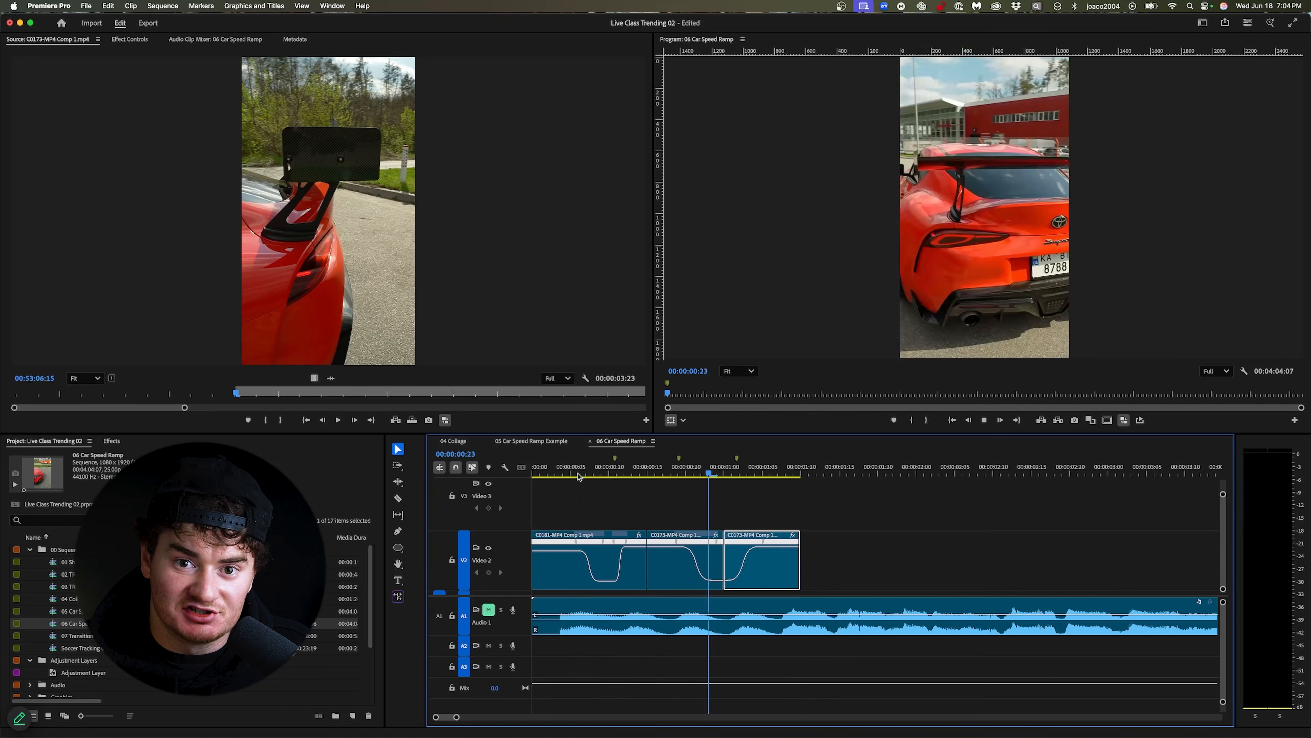
key(space)
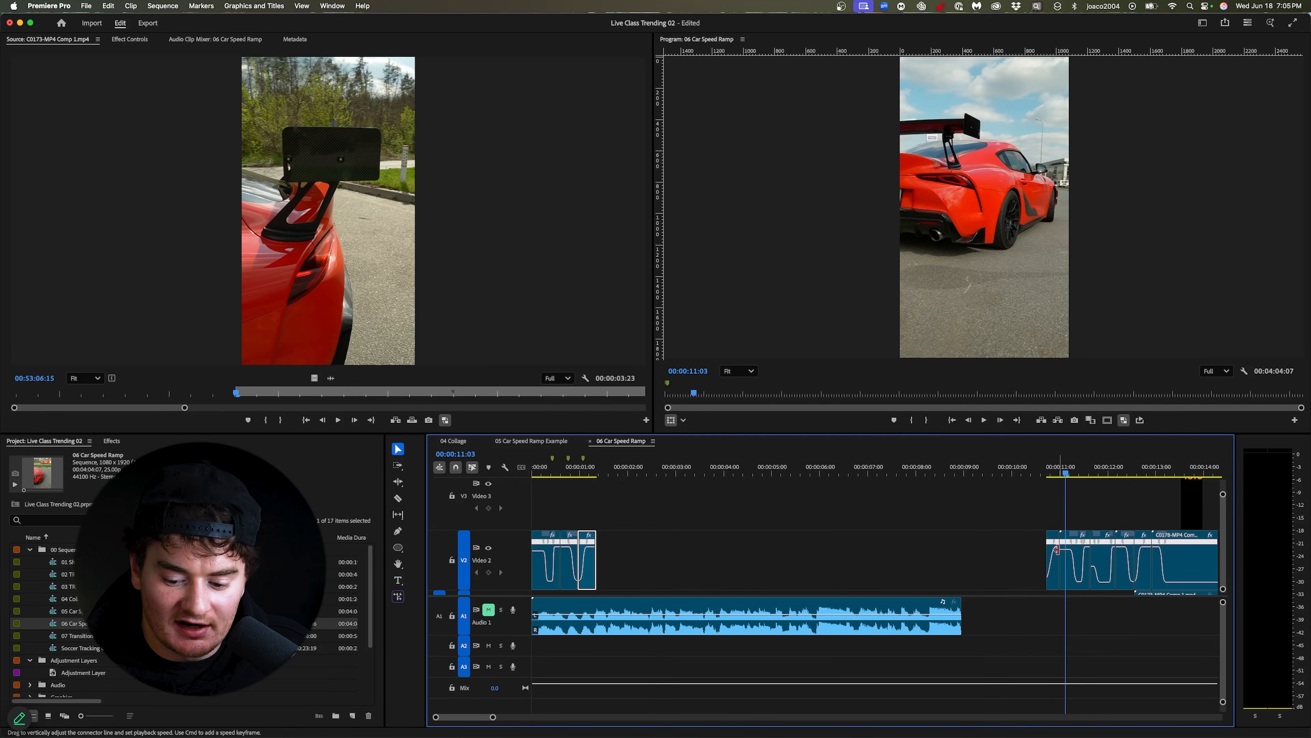
Step: Delete the first spare clip near 00:00:11:00 on Video 2 and attach the next spare speed-ramped clip after the reversed C0173 copy
click(1054, 585)
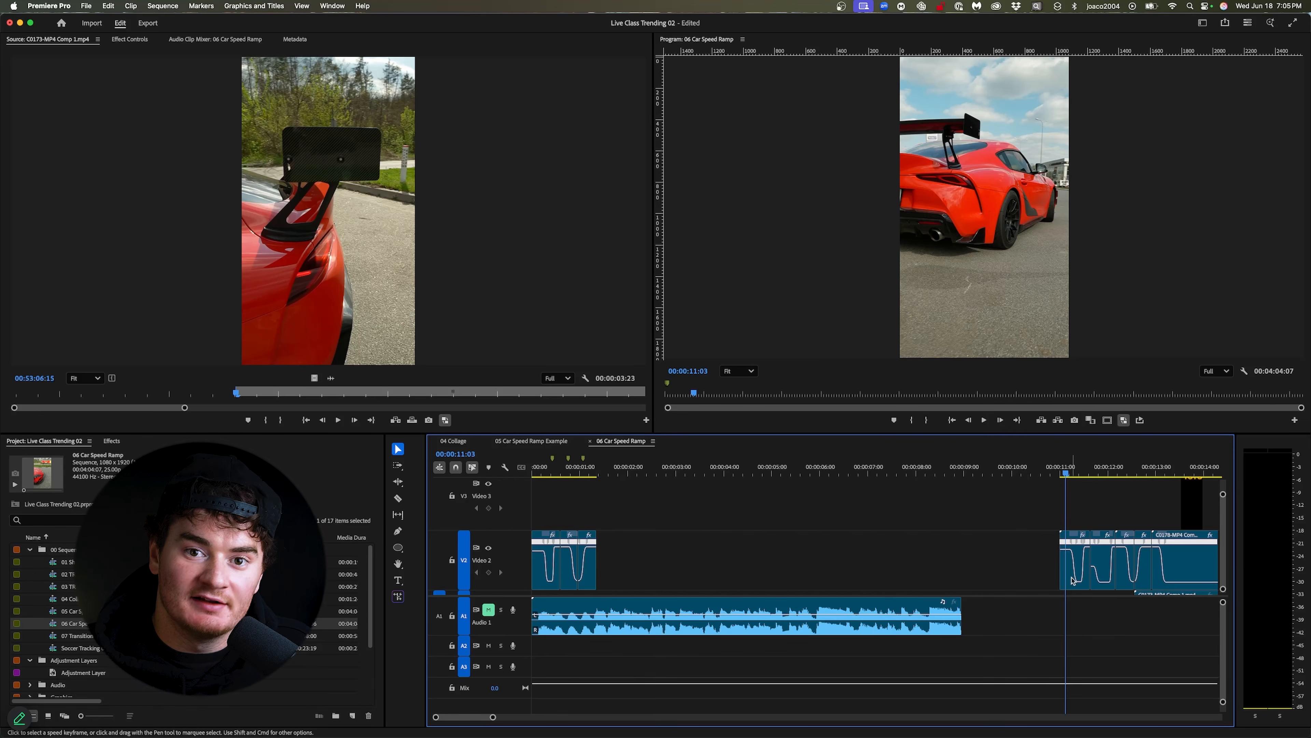
drag(1074, 563, 611, 563)
Step: Play back the transition from the reversed C0173 copy into the newly attached clip
click(584, 471)
key(space)
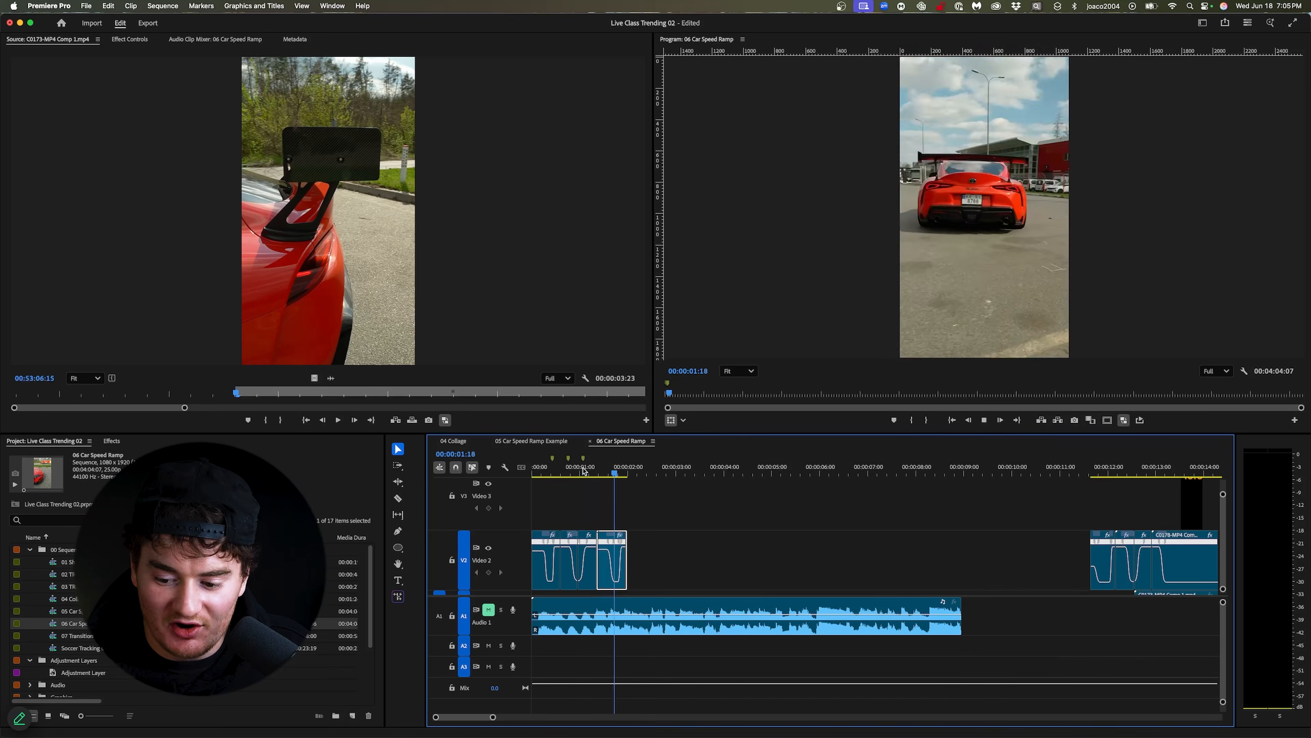
click(584, 470)
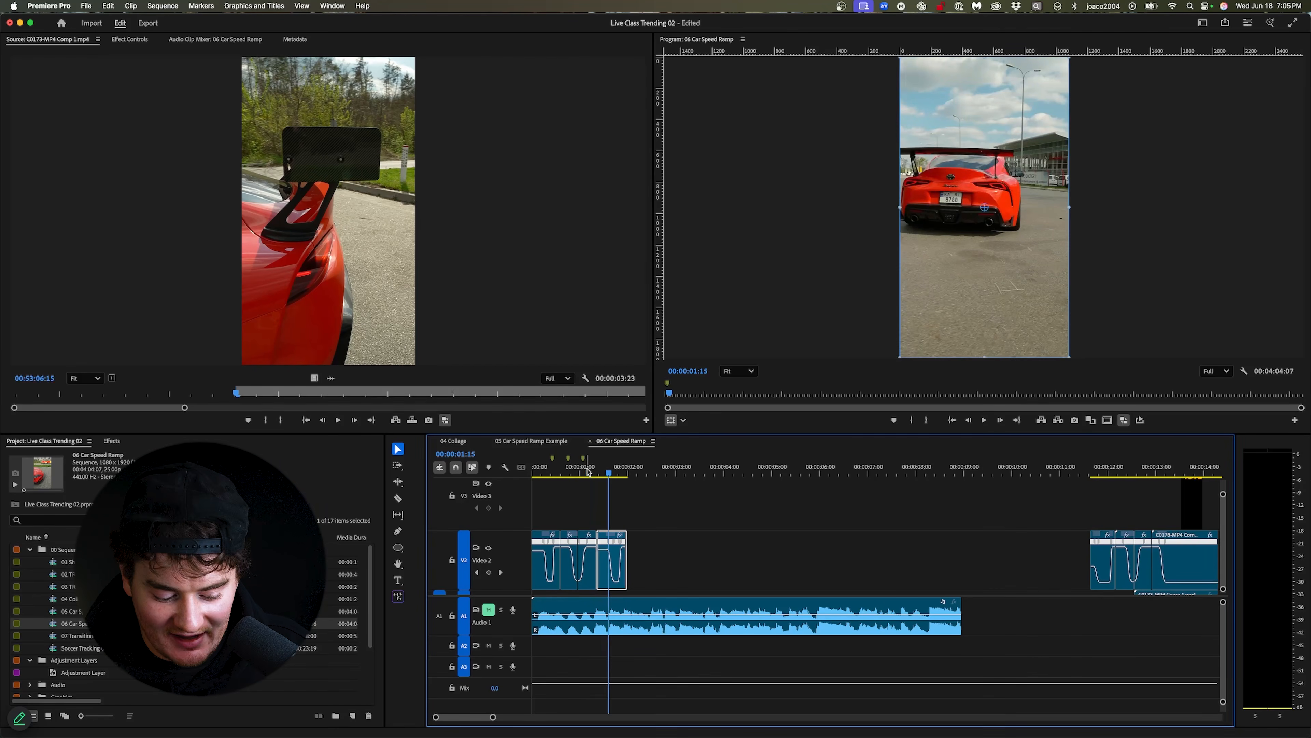
key(space)
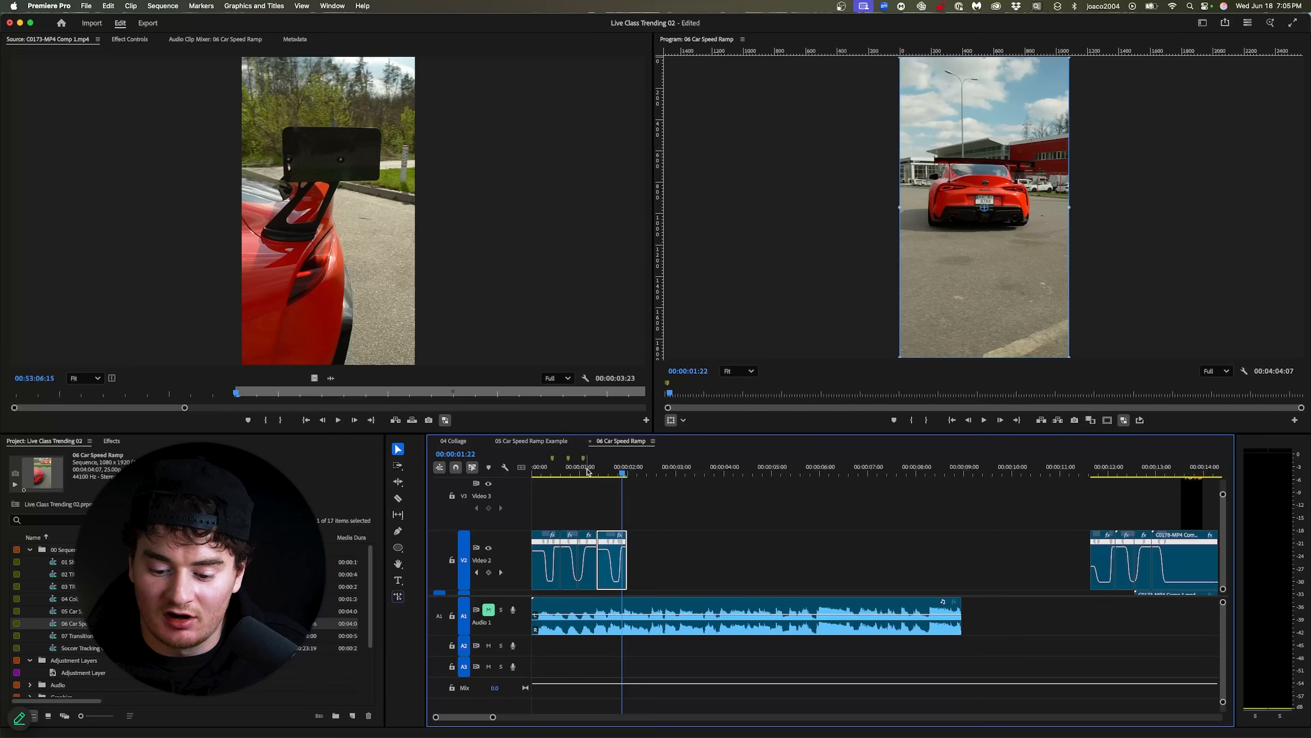
key(space)
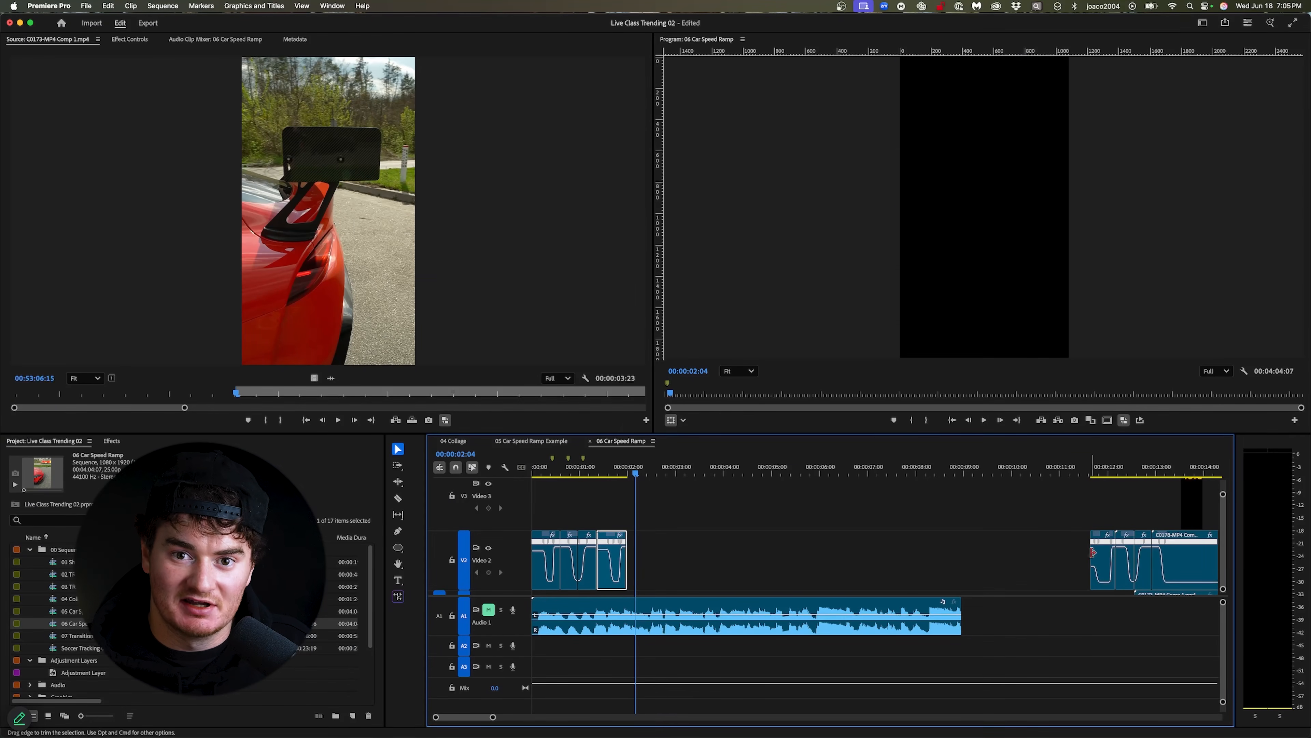
Step: Attach the next spare speed-ramped clip to the end of the edit at about 00:00:02:00 and play back the join
drag(1097, 555, 631, 555)
click(623, 469)
key(space)
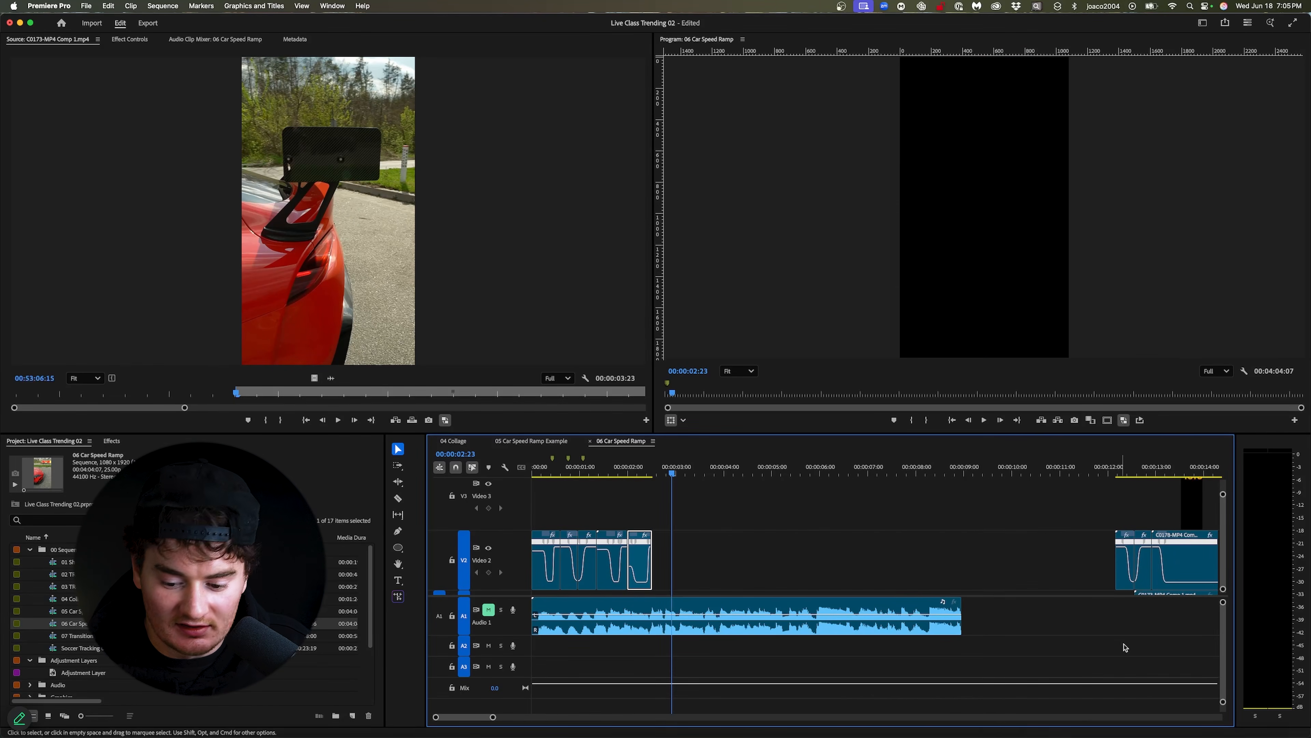
Step: Append the next two spare speed-ramped clips from around 00:00:12:00 to the end of the edit and play back the added section
click(1129, 469)
drag(1131, 468, 1119, 469)
drag(1125, 581, 662, 578)
drag(642, 474, 674, 474)
drag(1142, 568, 680, 570)
click(653, 474)
key(space)
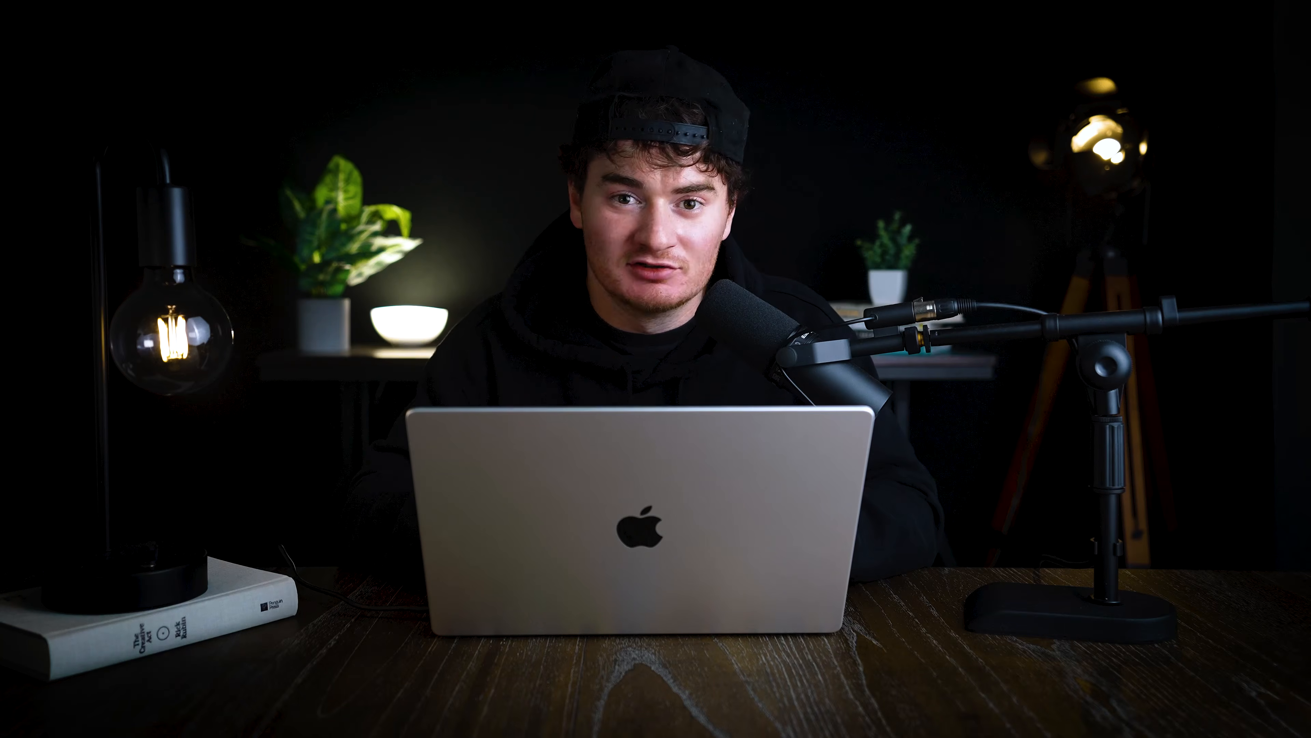